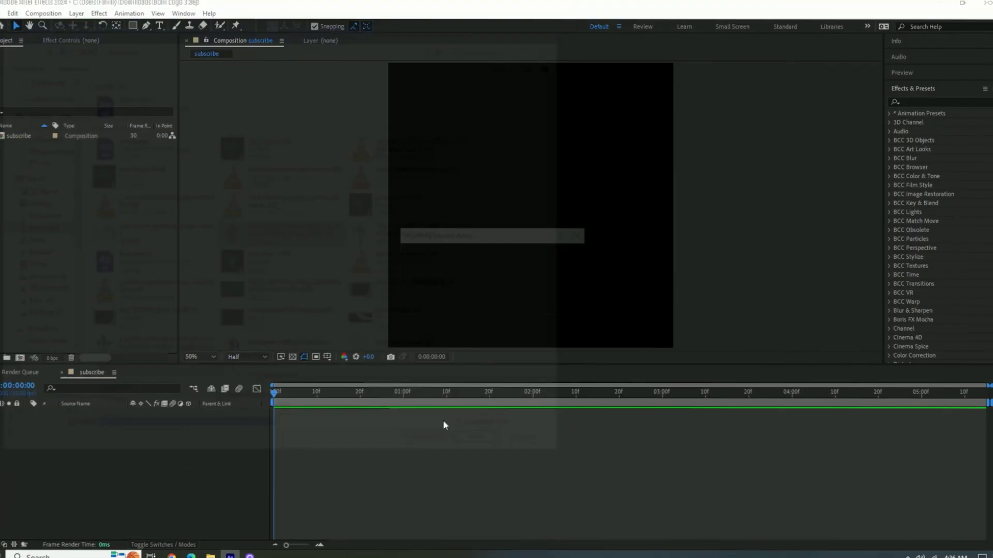
Add the tribal cross PNG to the subscribe composition and set its scale to 140%
drag(5, 135, 45, 454)
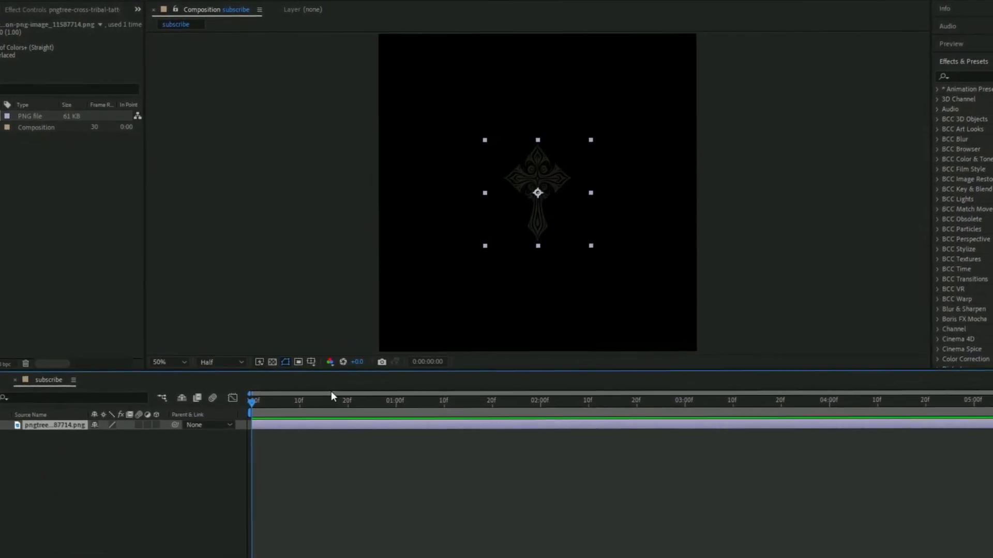
drag(31, 529, 179, 517)
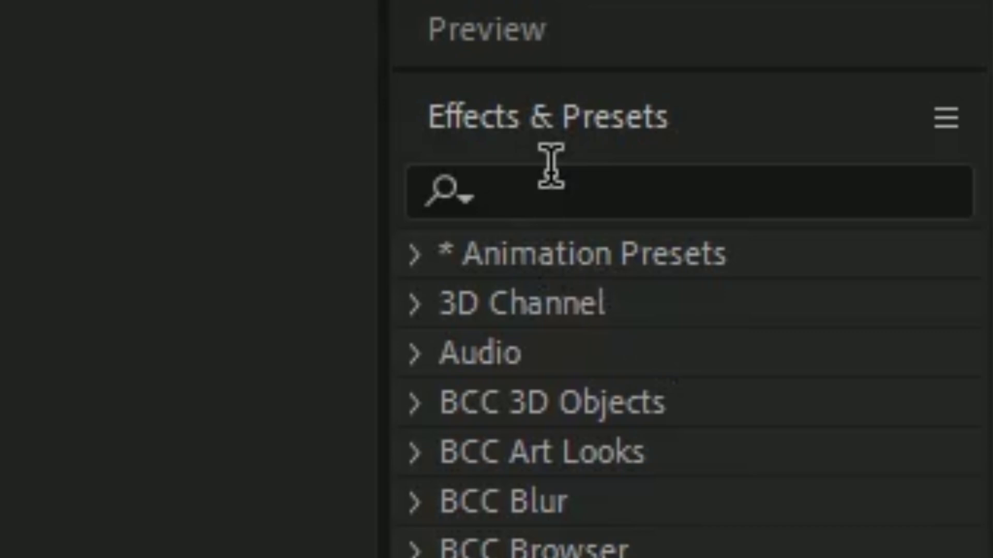
Apply the Fill effect to the cross layer and set its colour to grey A6A6A6
click(551, 180)
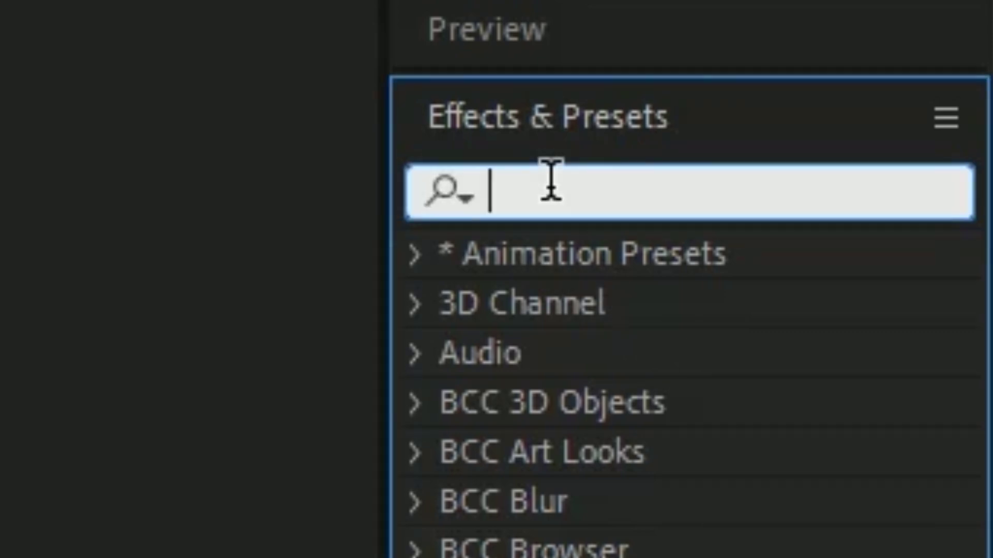
text(fill)
drag(846, 225, 578, 299)
drag(578, 299, 578, 298)
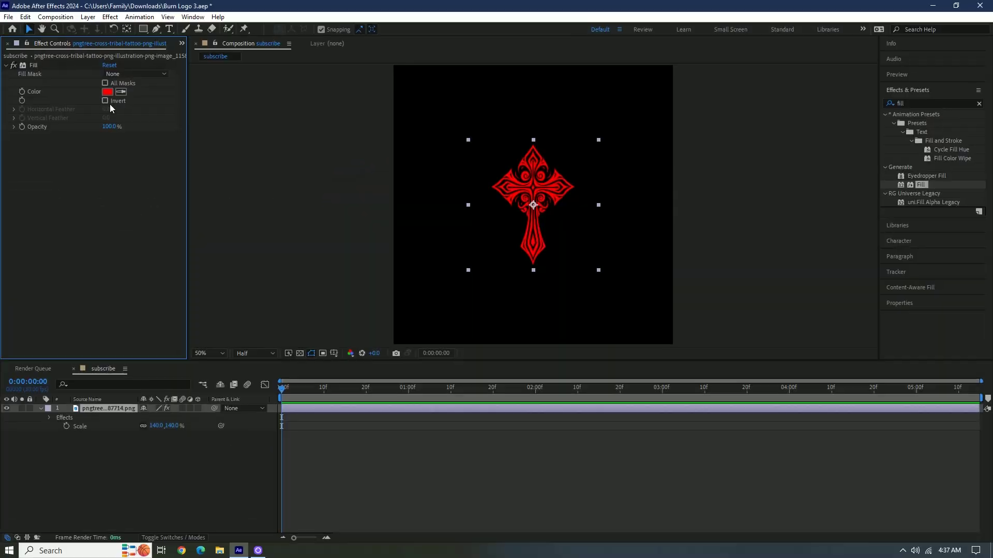
click(106, 90)
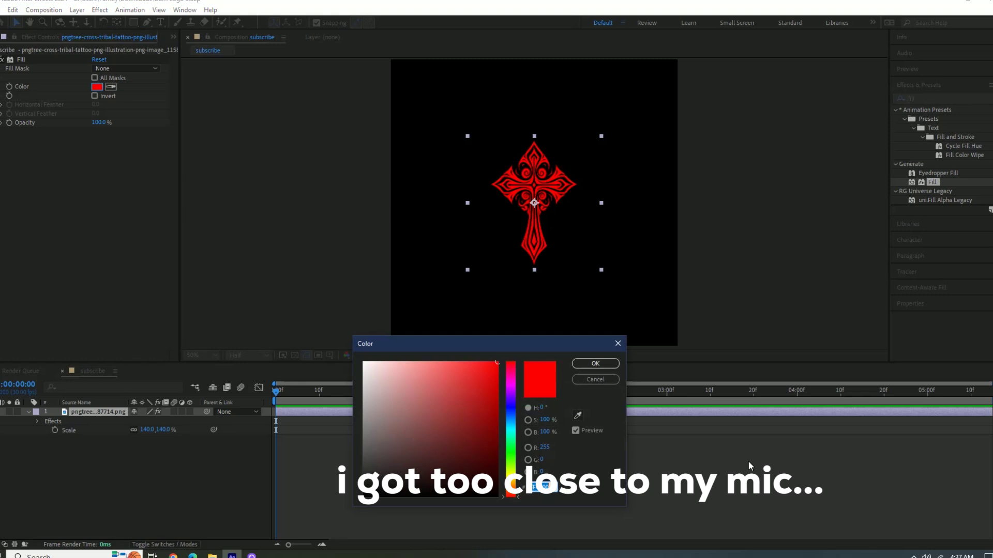
drag(432, 387, 244, 409)
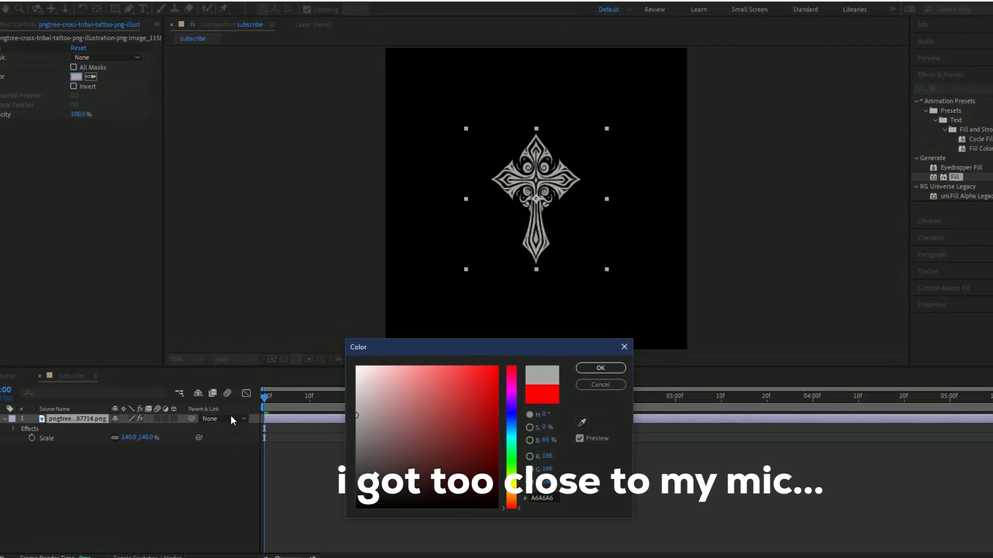
click(600, 368)
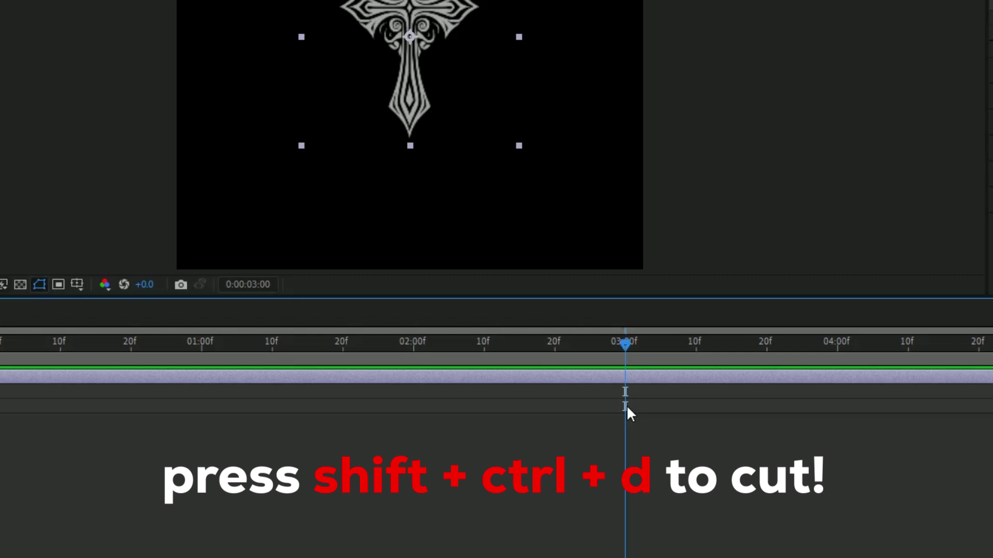
Cut the cross layer at 3 seconds and bring the grabbing-hands JPG into the composition above it
key(ctrl+shift+d)
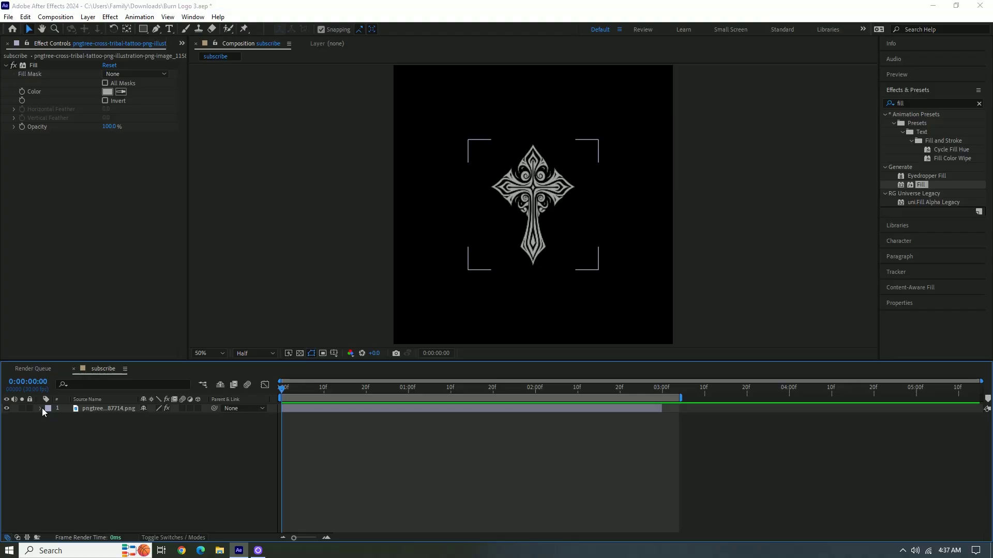
key(ctrl+i)
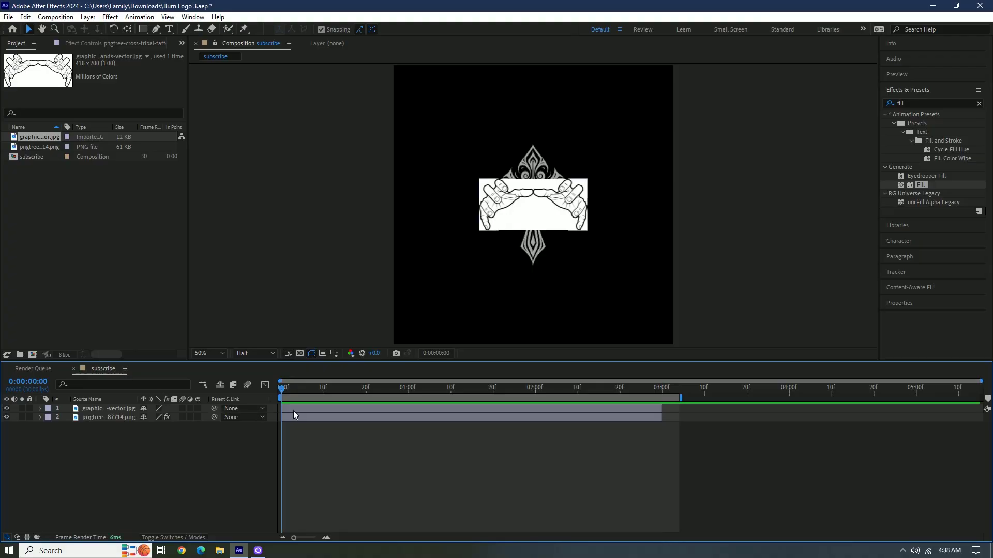
Trace the outline of the left hand in the hands image with a Pen tool mask to isolate it
click(293, 410)
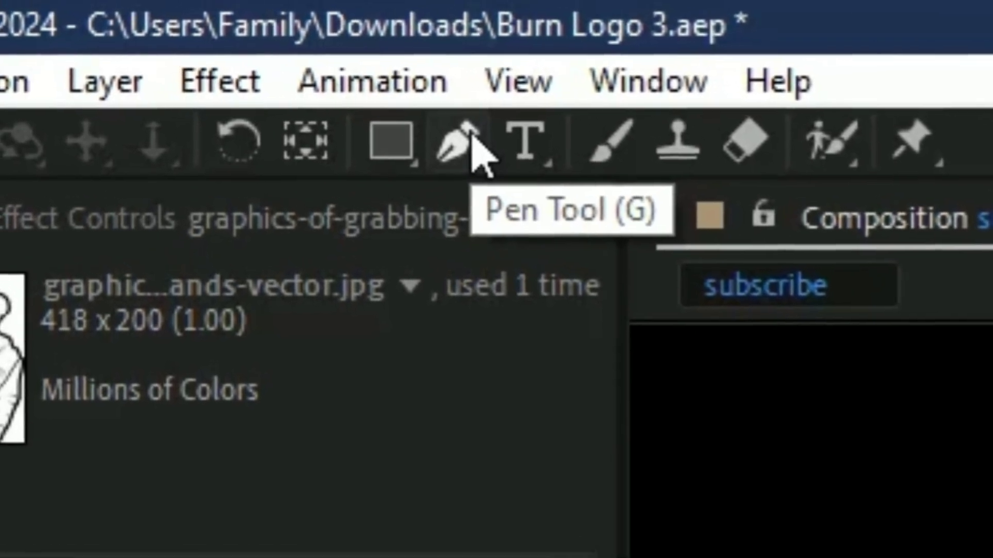
click(453, 136)
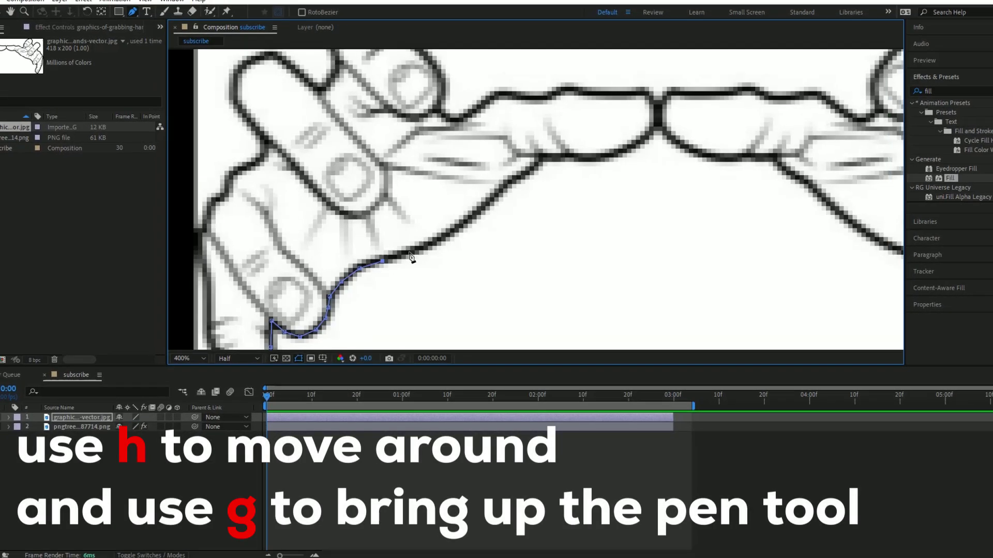
click(470, 216)
click(491, 198)
click(510, 180)
click(526, 171)
click(539, 157)
click(562, 153)
click(597, 154)
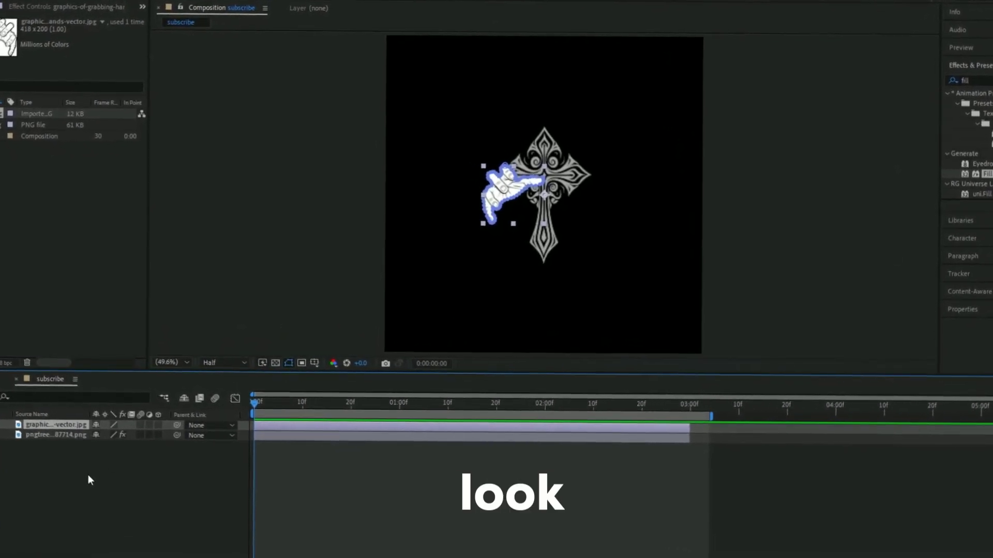
Create a new shape layer and place it below the cross layer in the layer stack
right_click(85, 470)
mouse_move(114, 330)
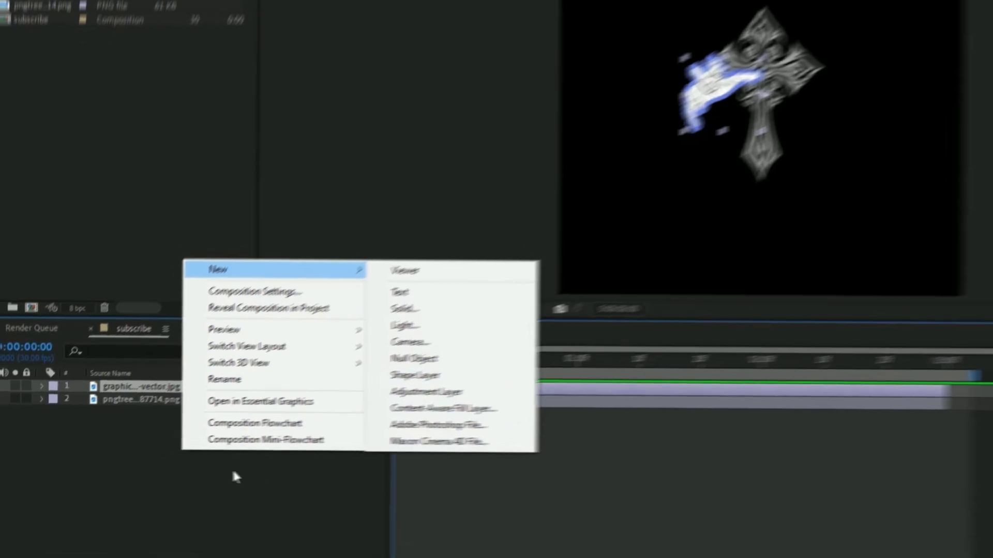
right_click(118, 486)
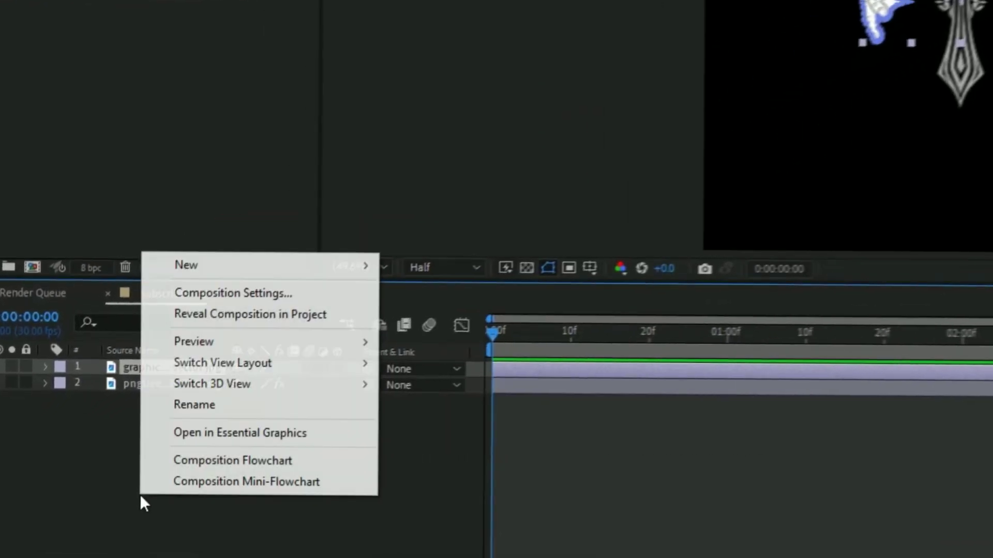
mouse_move(202, 310)
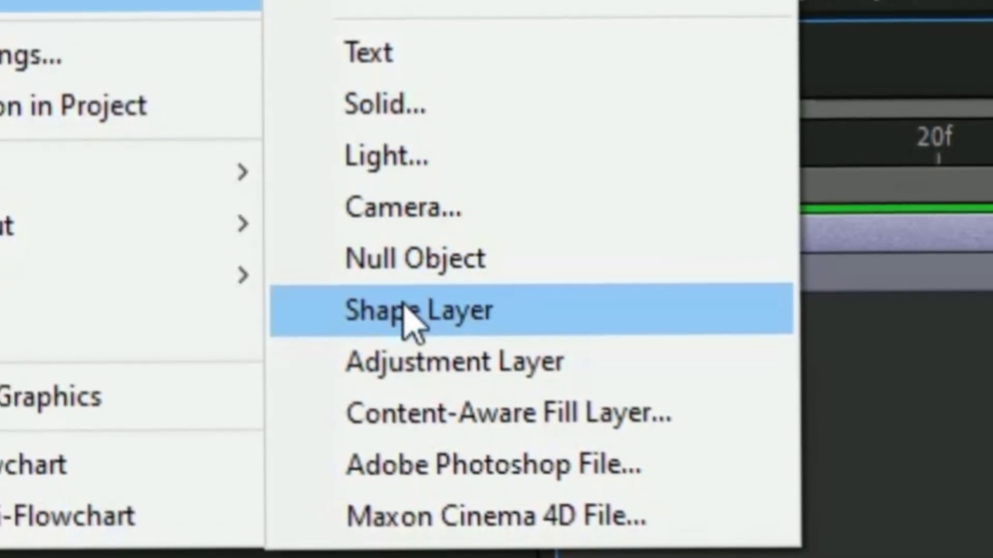
click(405, 308)
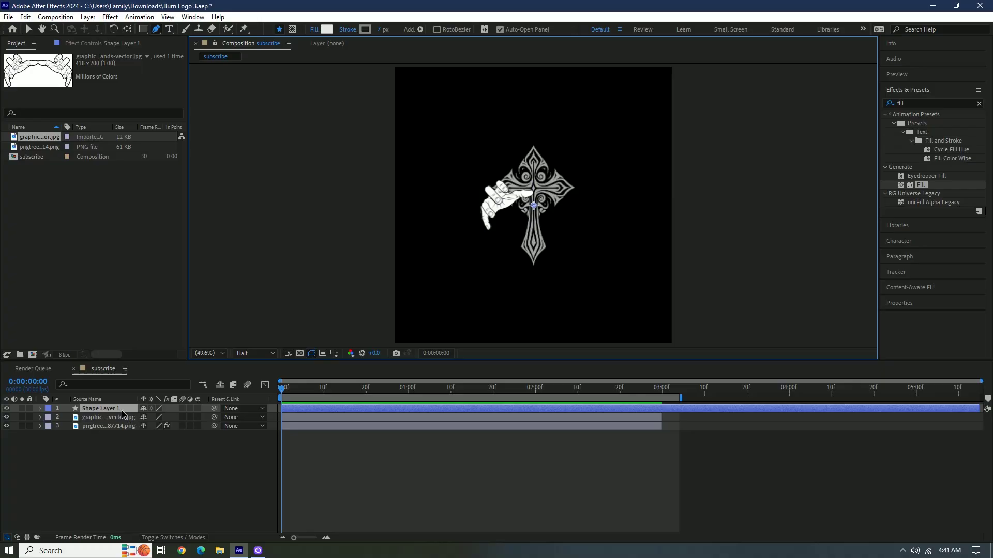
drag(125, 431, 125, 431)
click(114, 409)
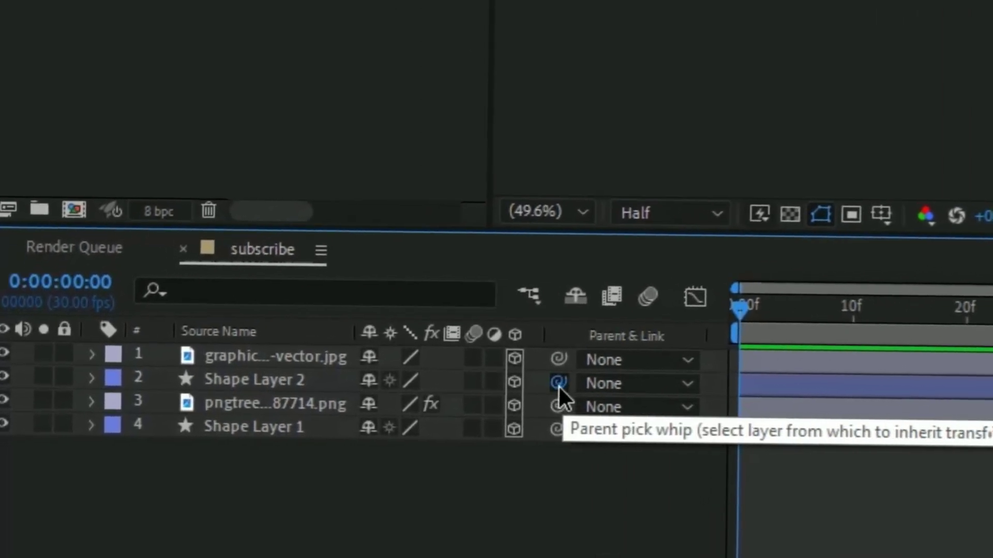
Parent Shape Layer 2 to the hand image layer and Shape Layer 1 to the cross image layer
drag(558, 383, 283, 362)
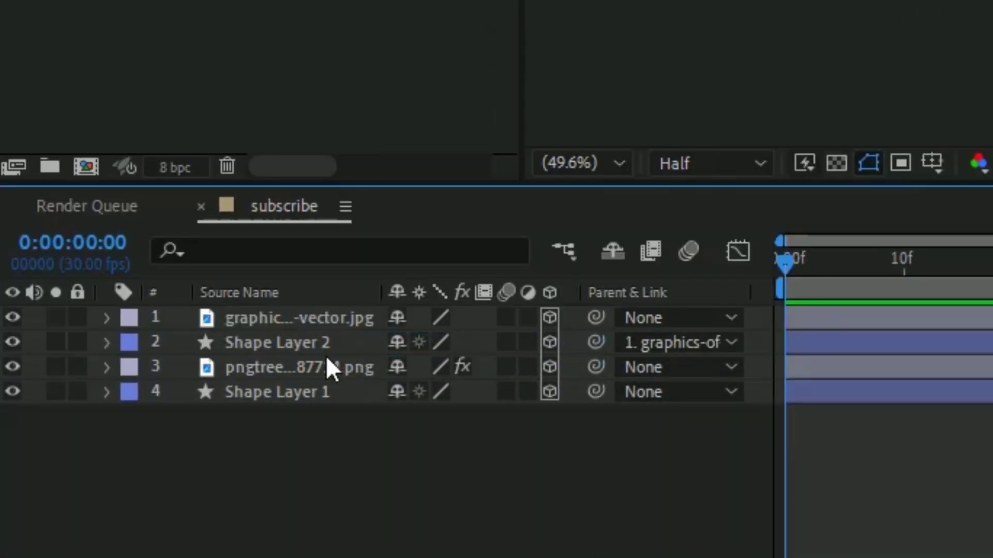
drag(599, 394, 310, 366)
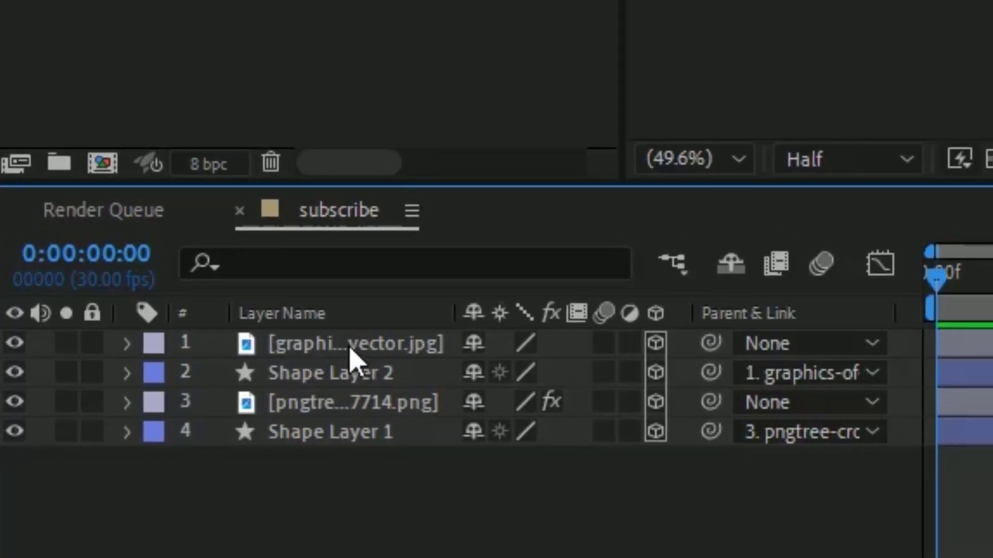
Reveal Shape Layer 2's geometry options and open its Extrusion Depth value for editing
click(350, 357)
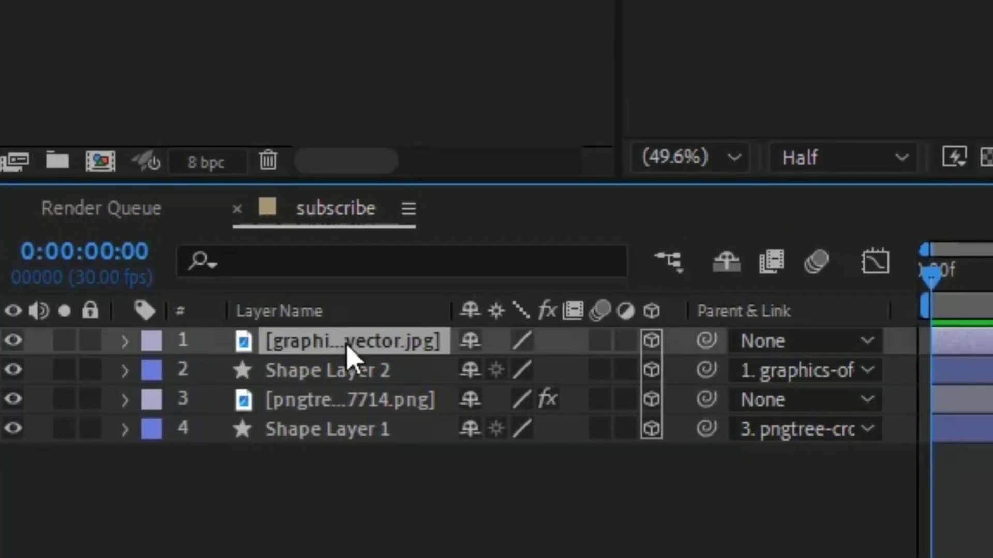
click(368, 383)
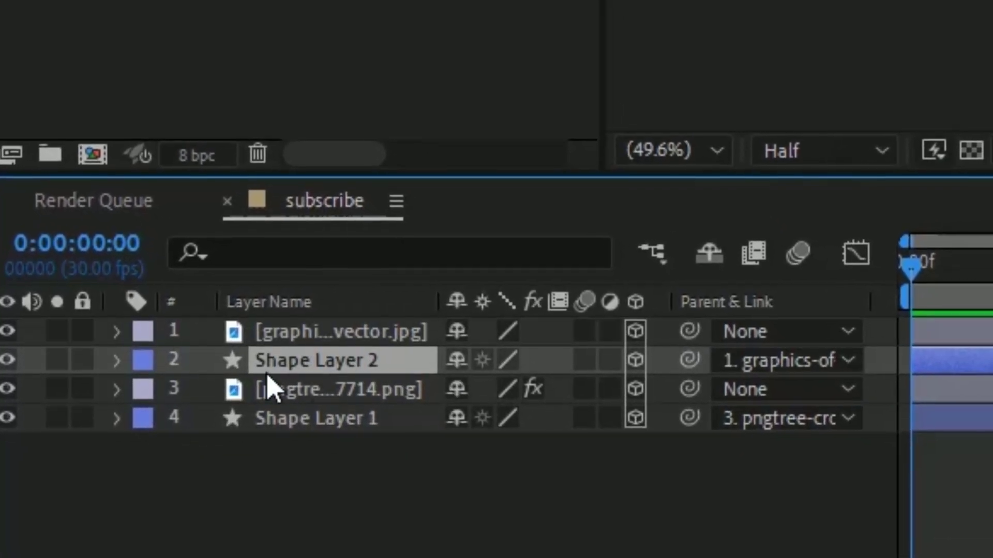
click(118, 363)
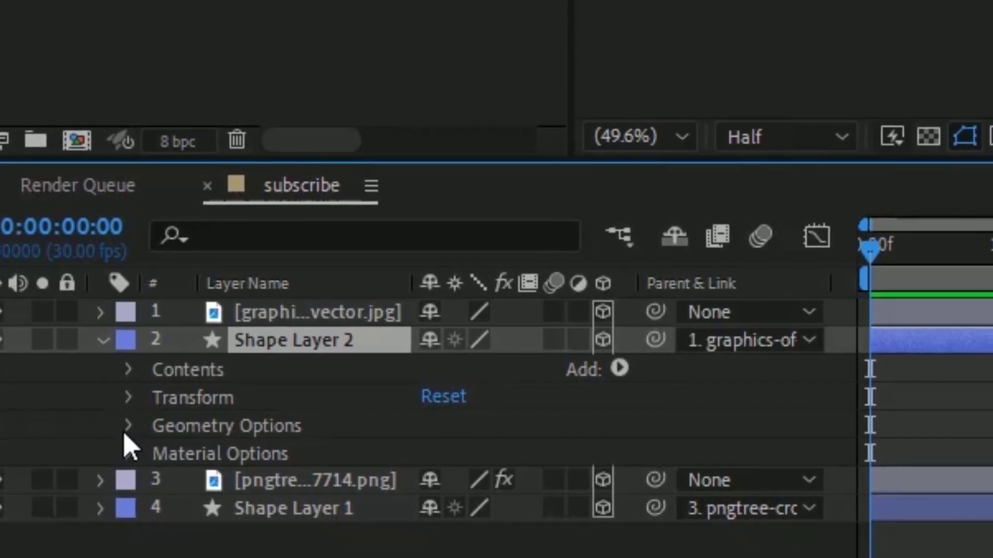
click(130, 430)
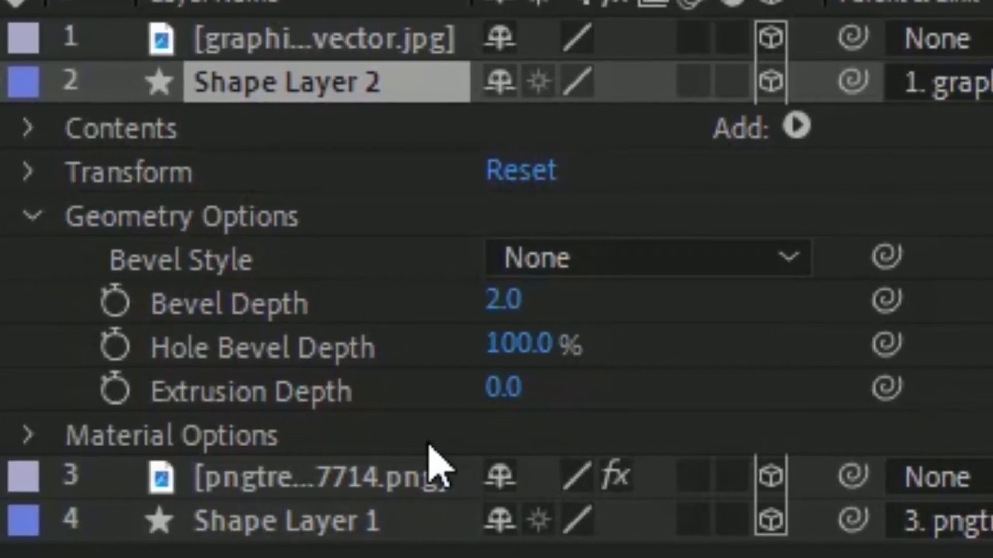
click(512, 389)
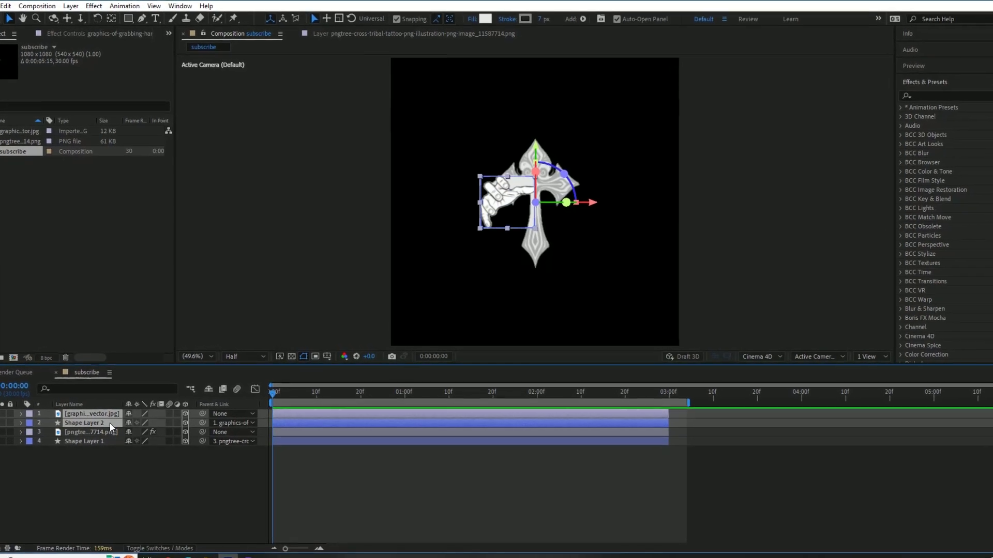
Duplicate the hand image layer together with Shape Layer 2
key(ctrl+d)
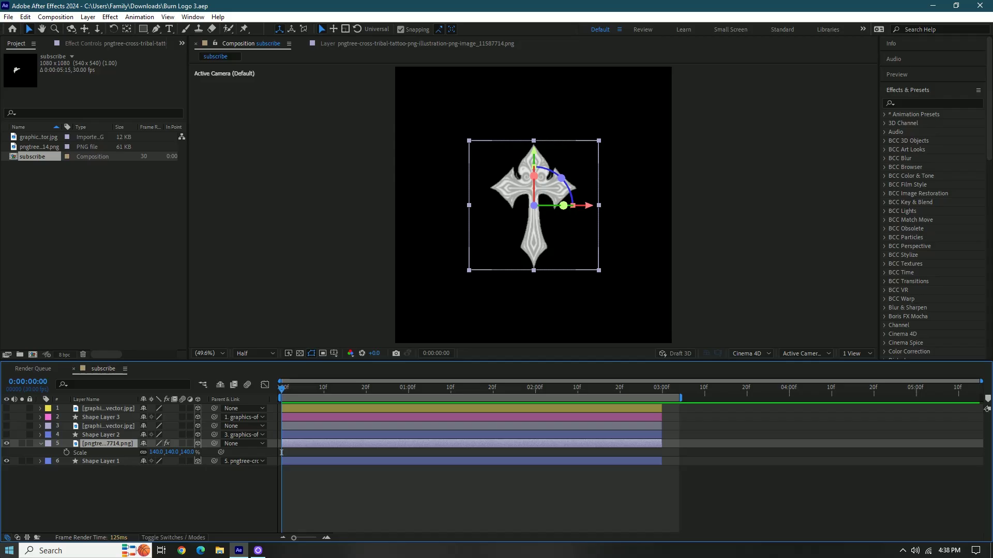
Set position, scale, orientation and X, Y and Z rotation keyframes on the cross layer at 0:00:00:00
key(s)
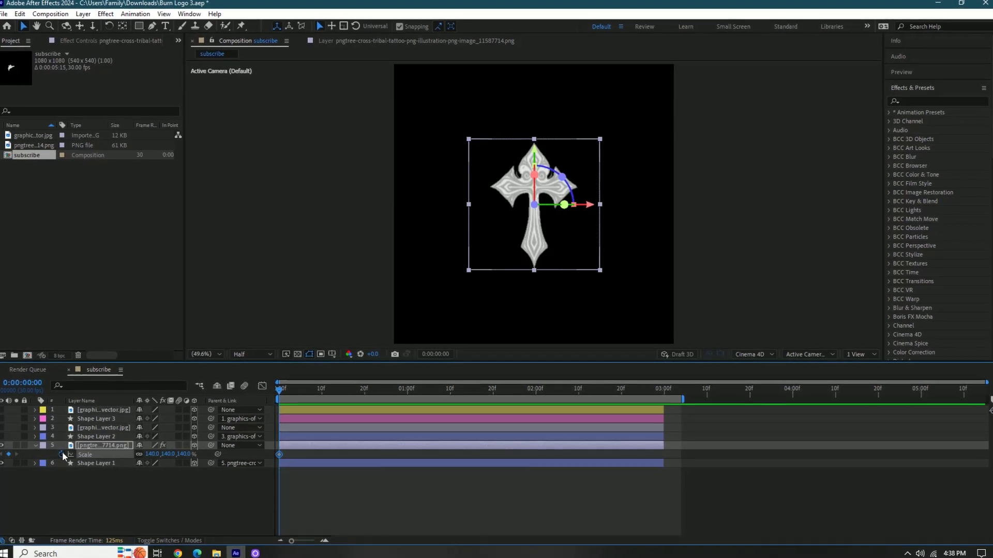
key(r)
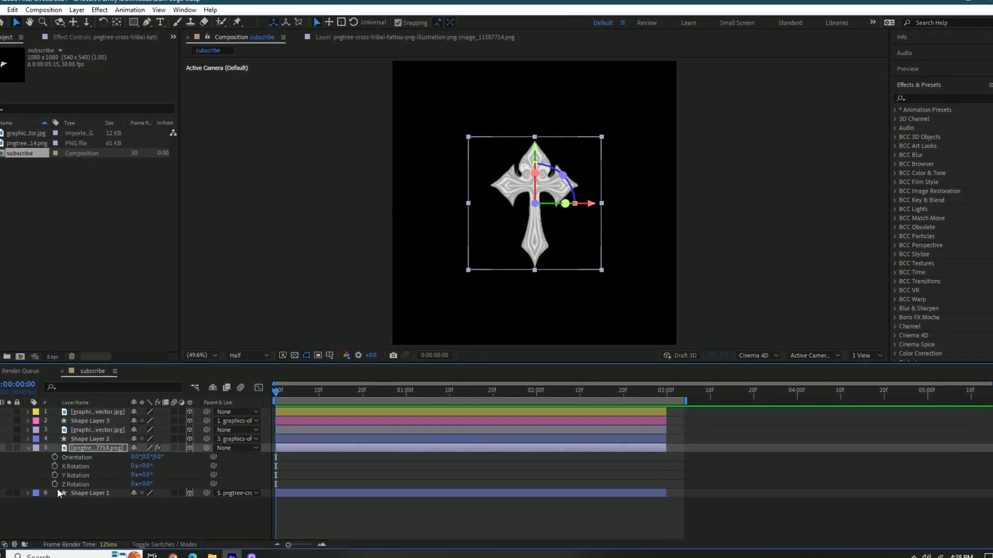
drag(54, 487, 53, 459)
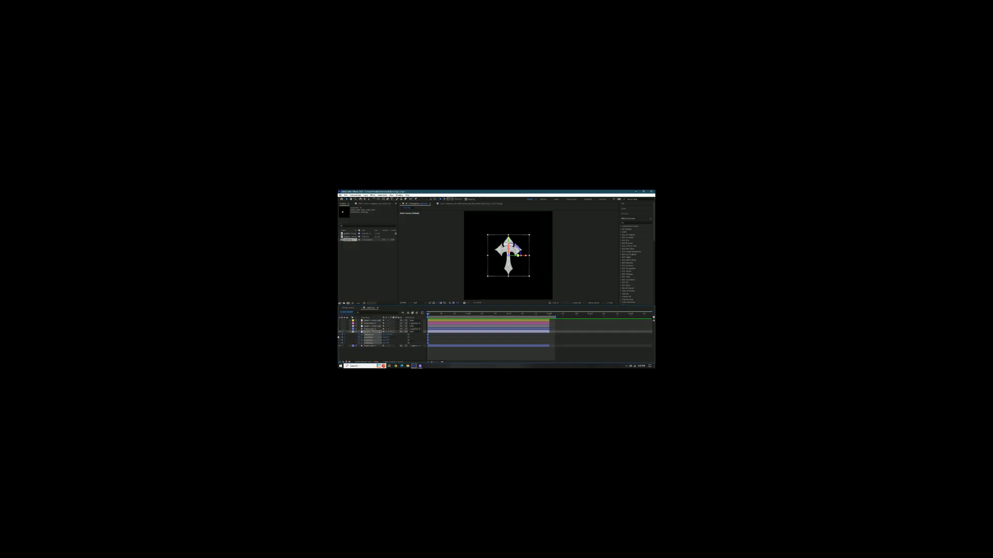
key(p)
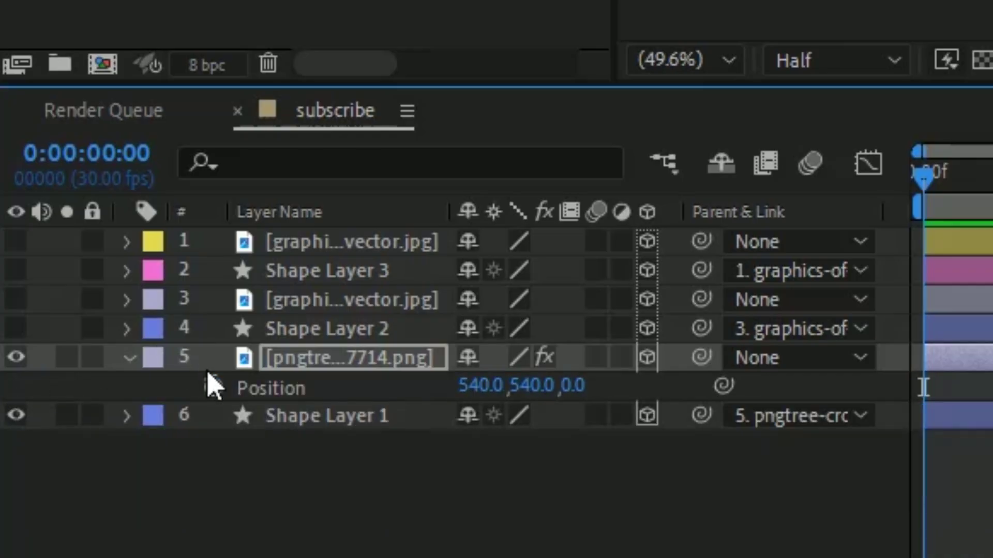
key(u)
Move all of the cross layer's transform keyframes to 0:00:01:03
drag(263, 395, 413, 392)
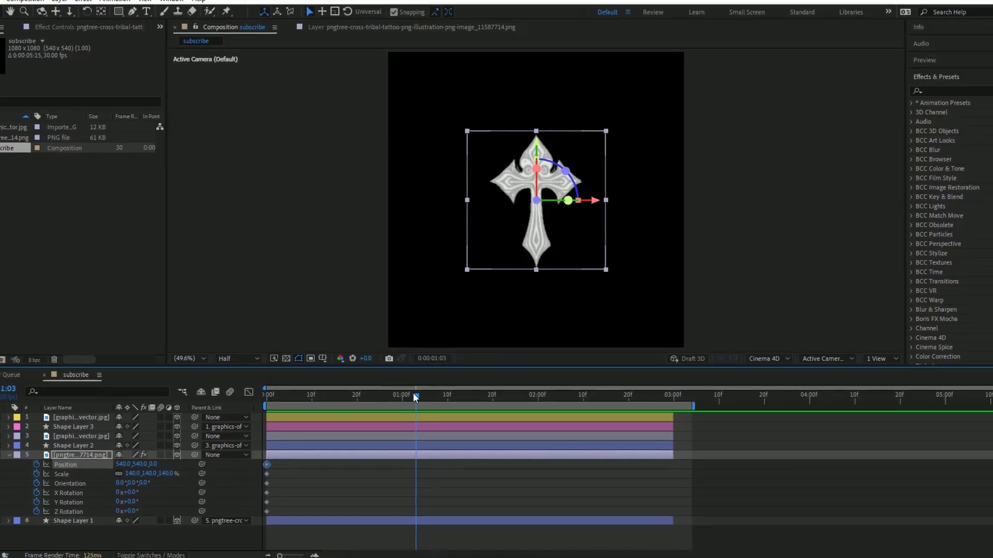
drag(288, 464, 264, 498)
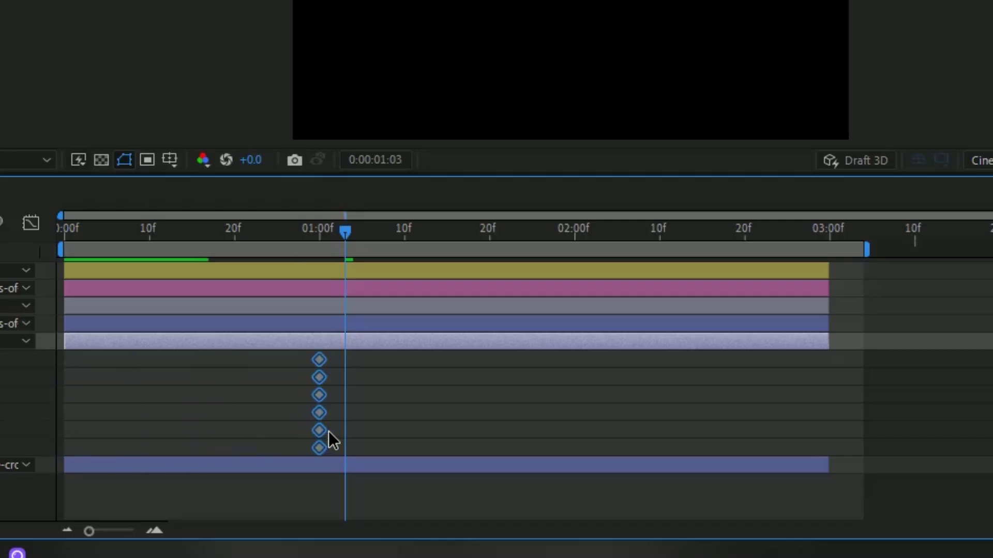
drag(329, 434, 355, 433)
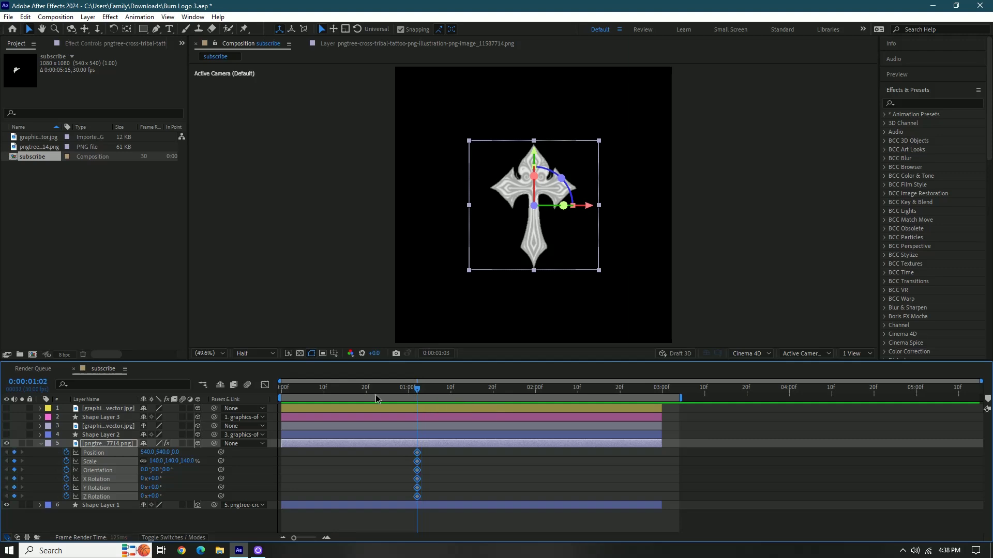
At 0:00:00:00, set the cross layer's X Rotation to -139° and its scale to 0%, and preview the animation
drag(286, 427, 280, 428)
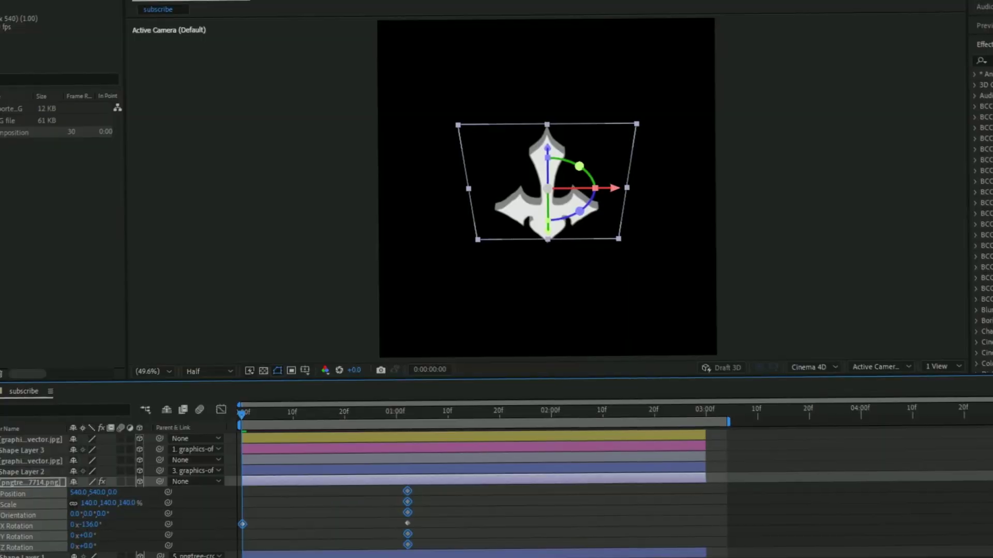
drag(154, 479, 83, 480)
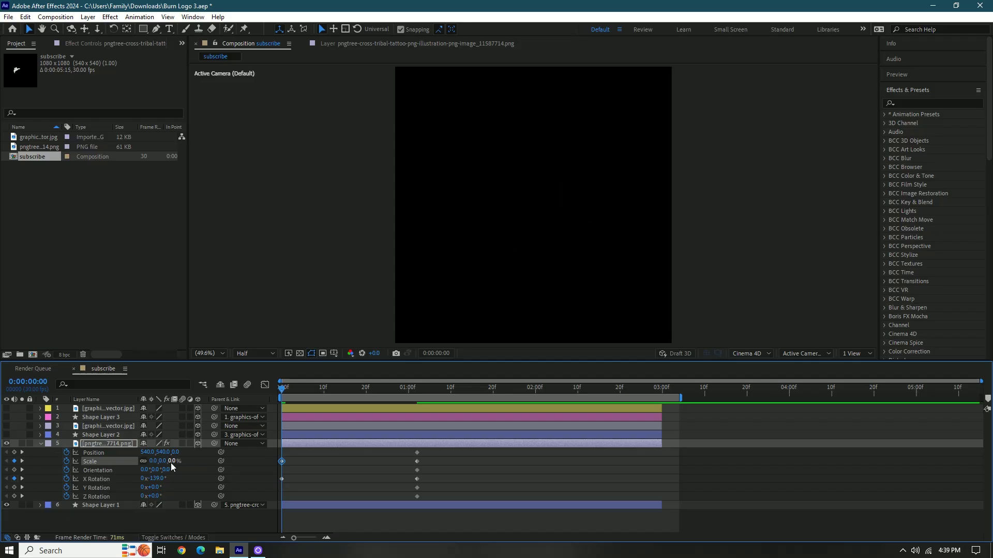
key(space)
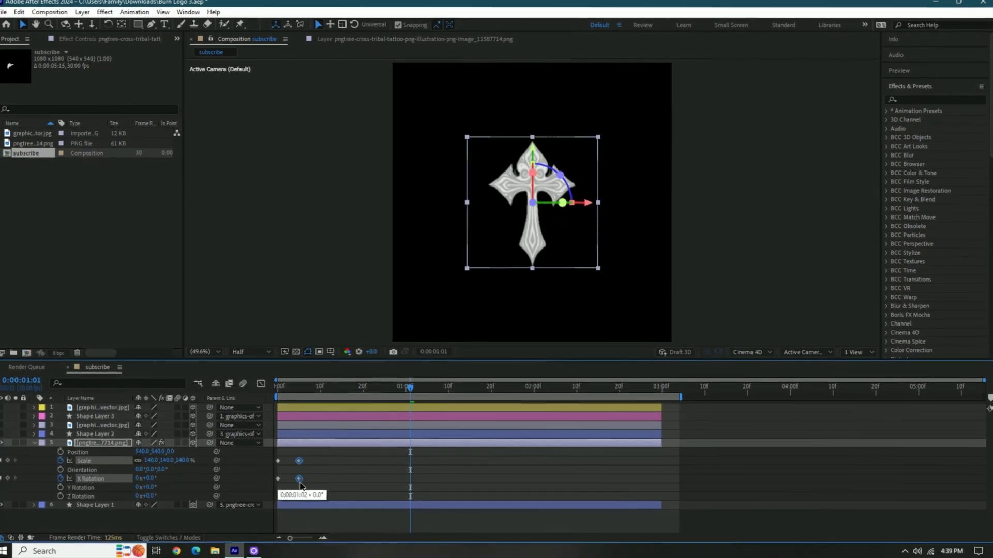
Add X Rotation keyframes to the cross layer from 0:00:00:10 onward, including +10° at about 0:00:00:24, and preview the animation
drag(321, 389, 156, 398)
key(space)
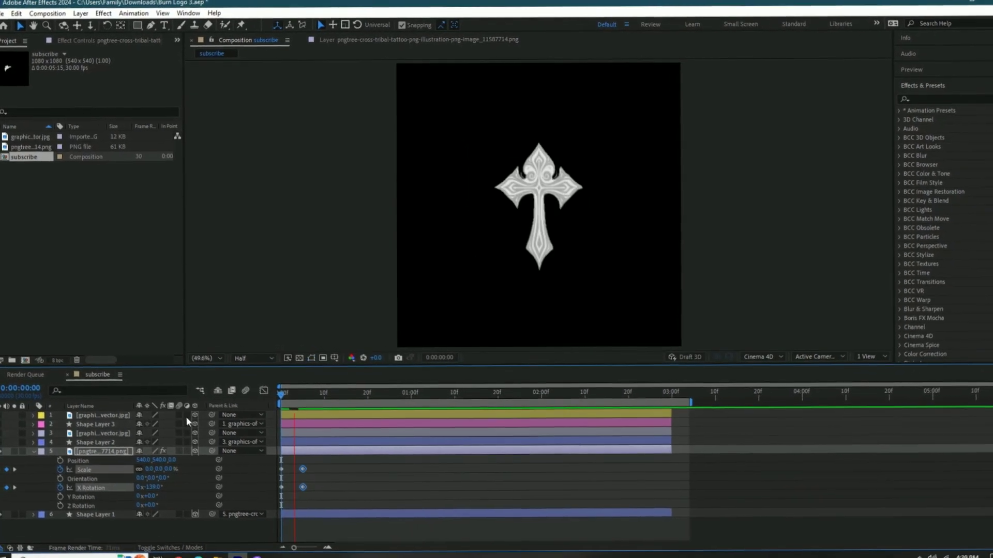
drag(338, 396, 322, 395)
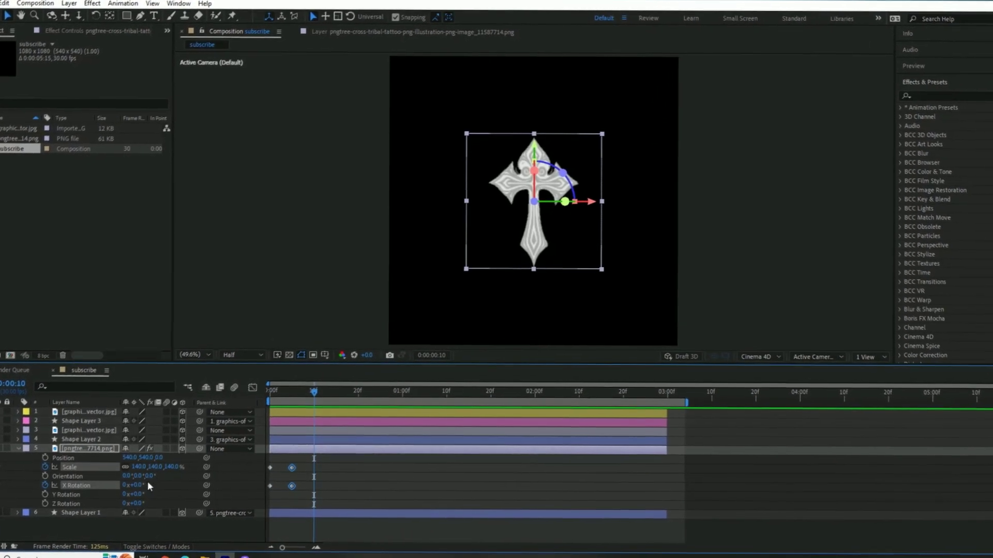
drag(149, 486, 129, 510)
drag(369, 403, 420, 403)
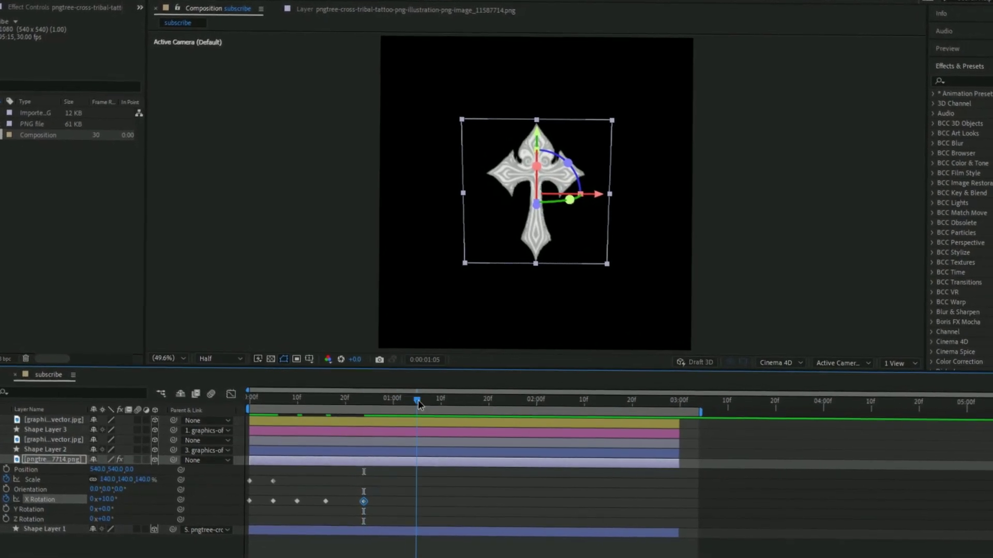
key(space)
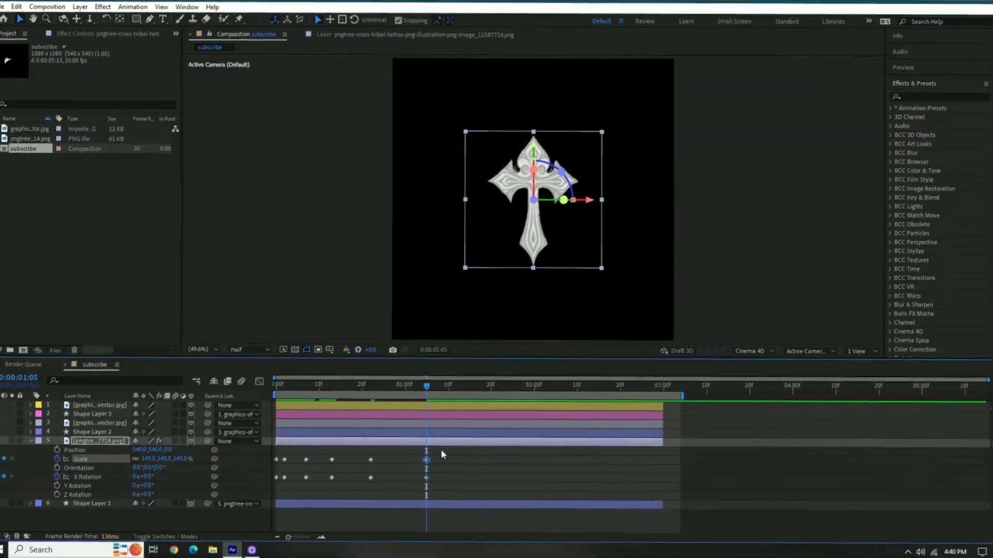
Apply Easy Ease to all of the cross layer's Scale and X Rotation keyframes and preview the animation
drag(443, 455, 222, 478)
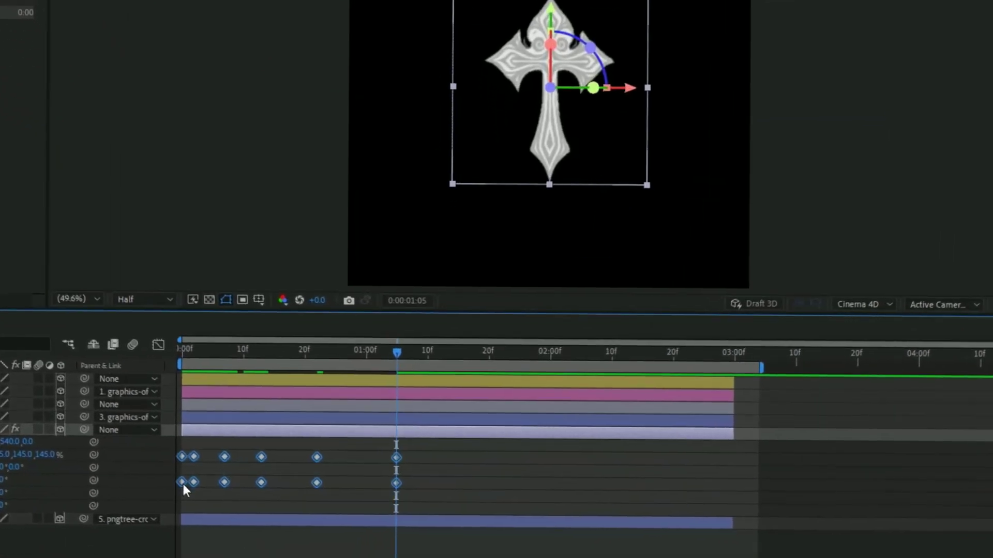
right_click(236, 477)
mouse_move(330, 470)
click(463, 369)
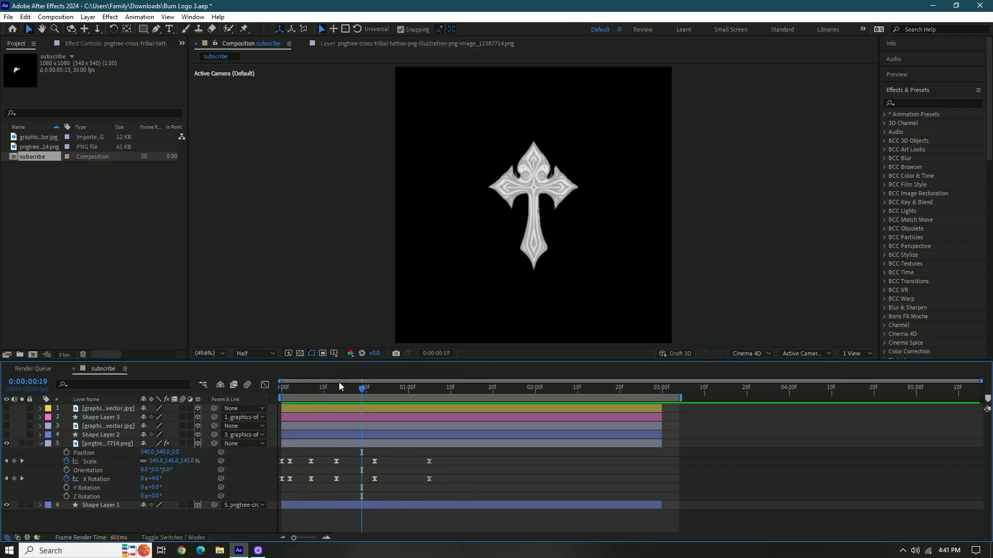
key(space)
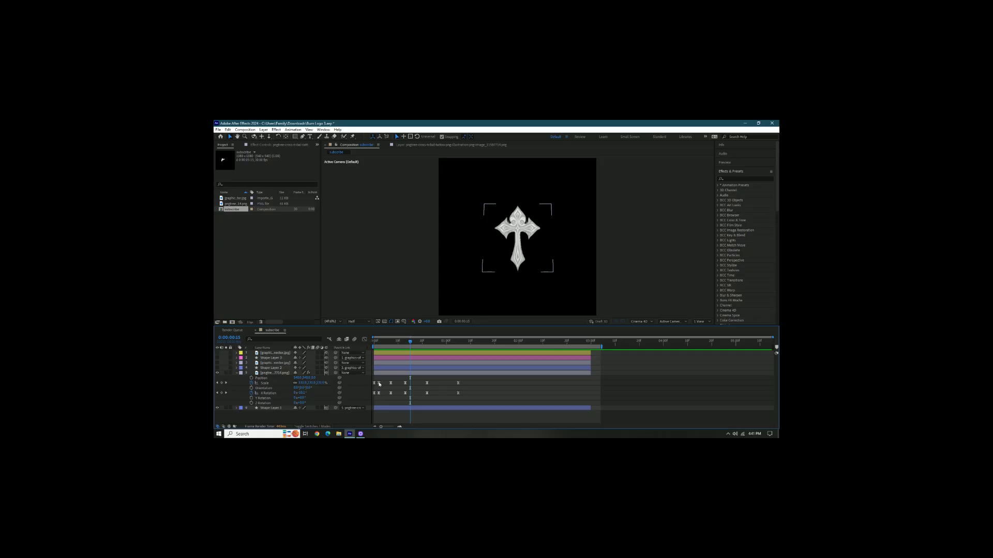
Delete the cross layer's second Scale keyframe and preview the animation from the beginning
click(379, 383)
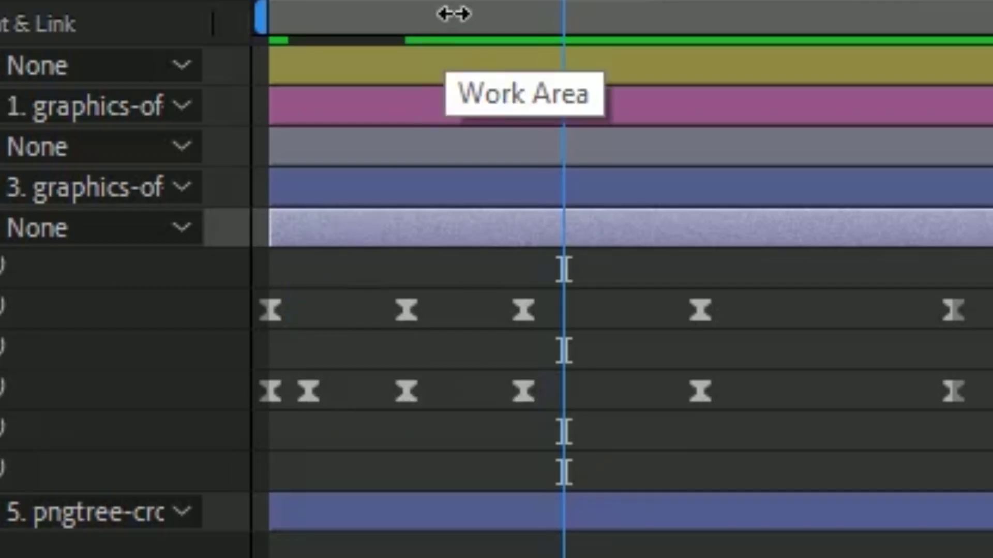
drag(322, 388, 281, 388)
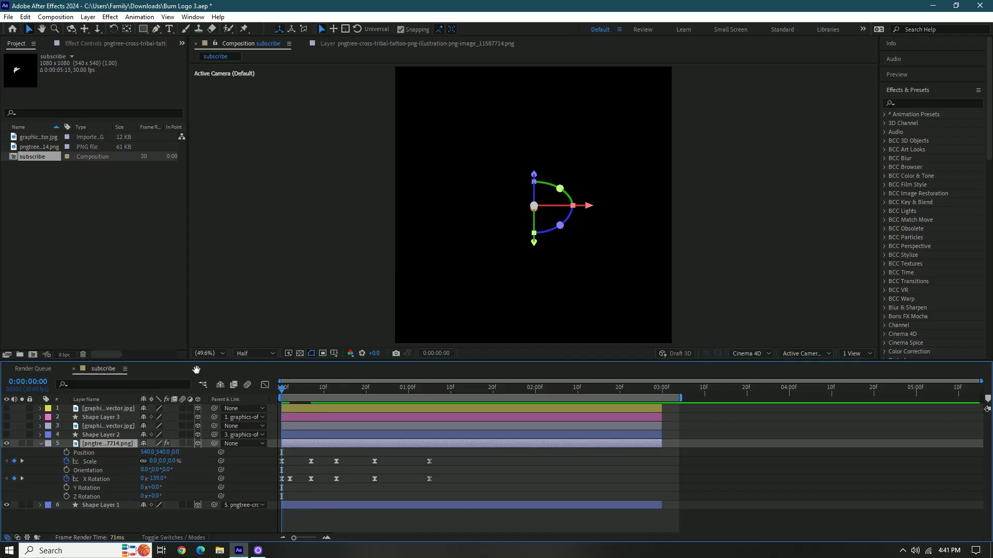
key(space)
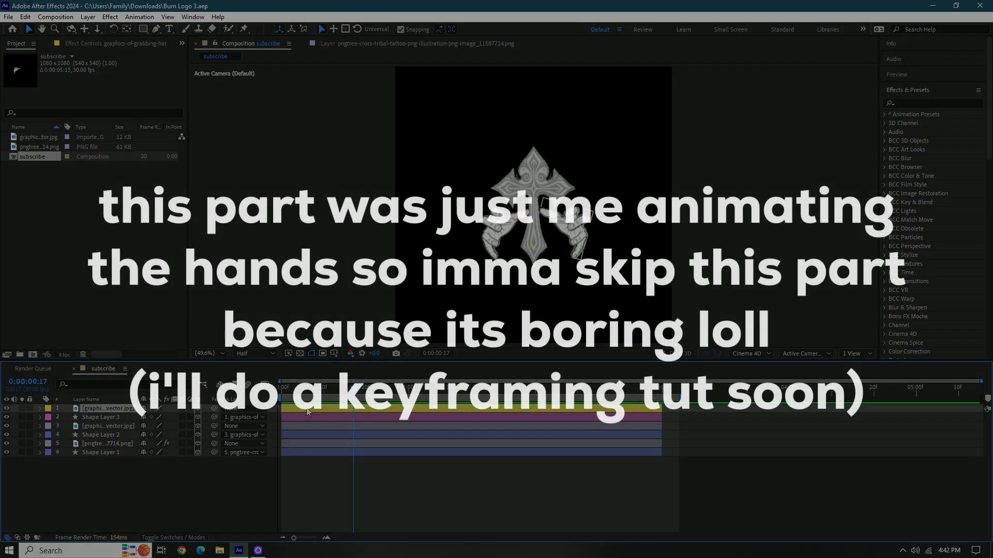
Reveal the animated properties of the topmost hand layer and preview the hands' animation
key(u)
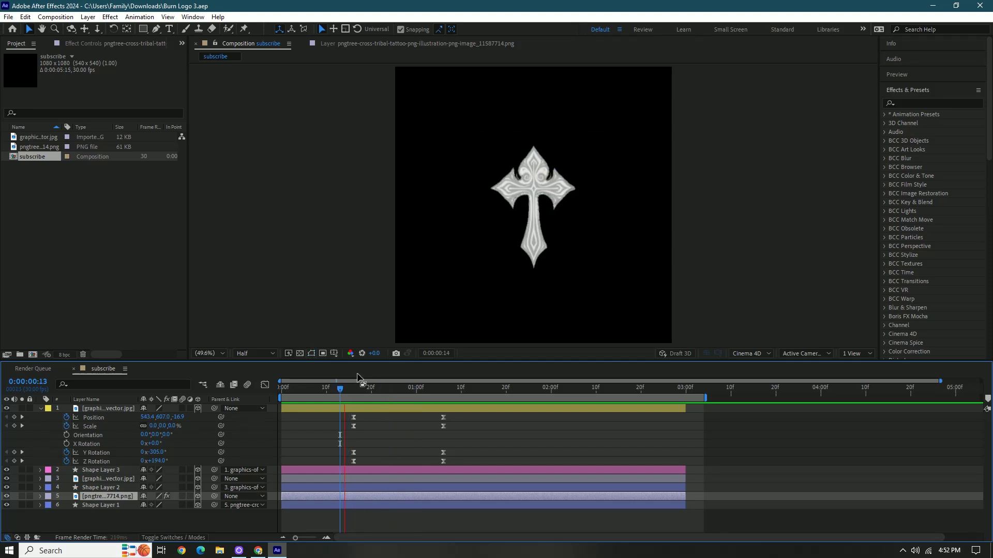
key(space)
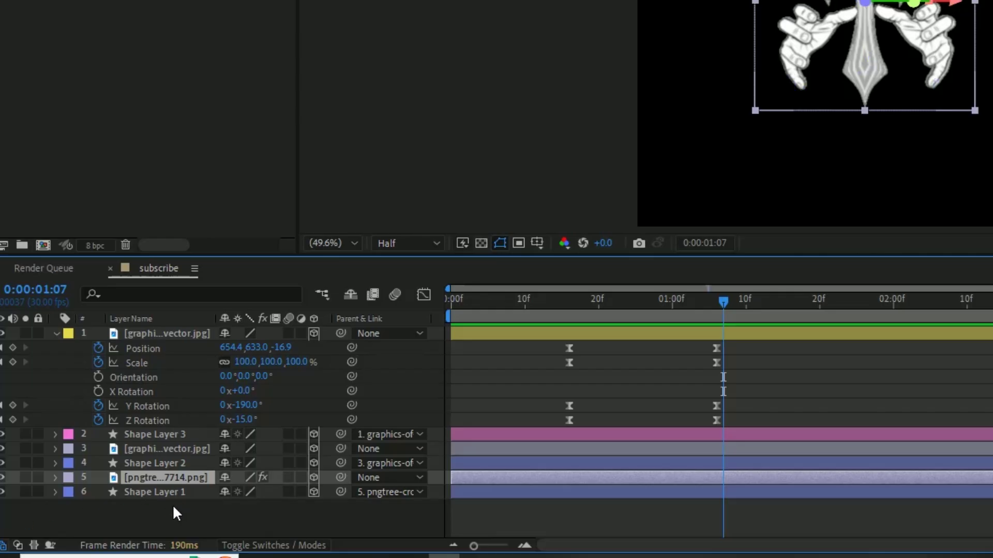
Create a new shape layer with fill set to None and draw a circle outline around the cross and hands
right_click(169, 505)
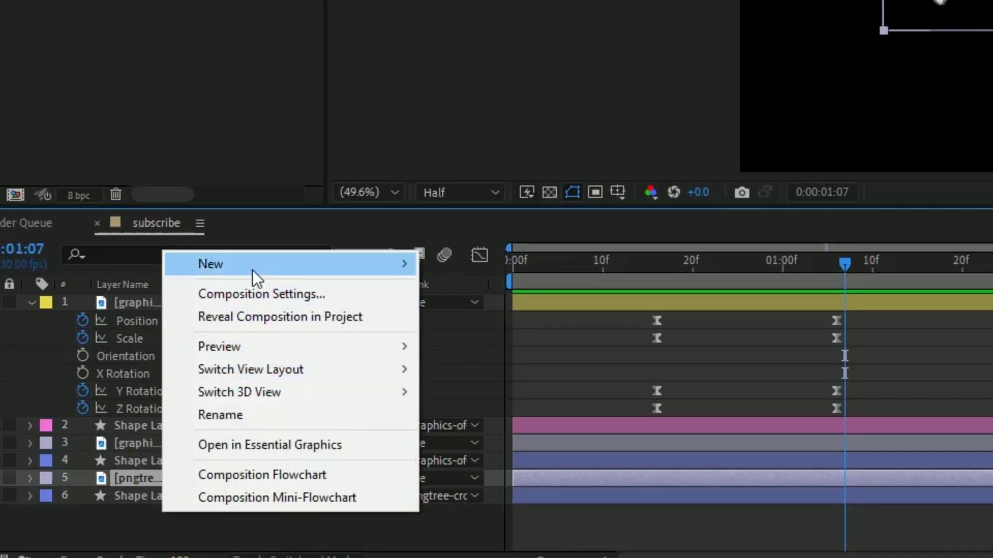
mouse_move(252, 270)
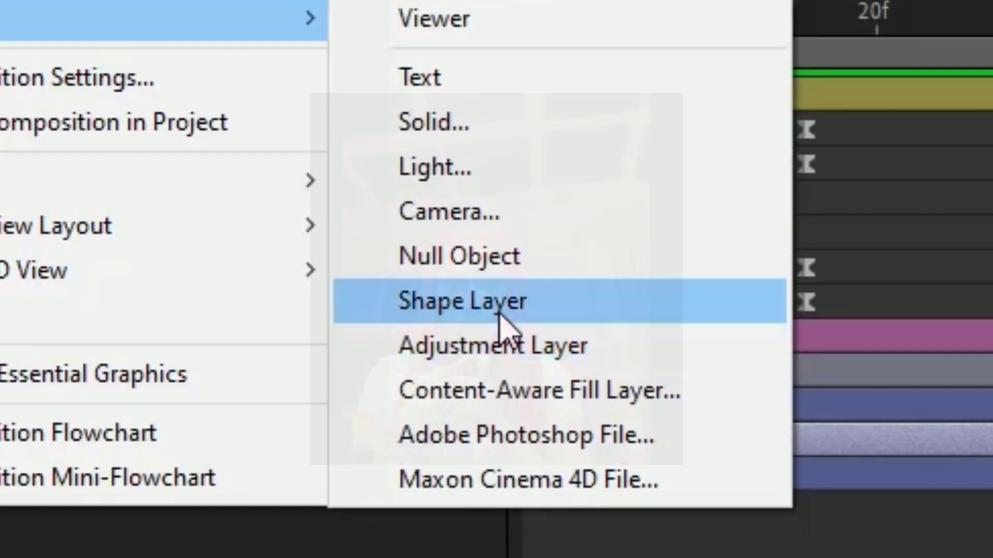
click(505, 328)
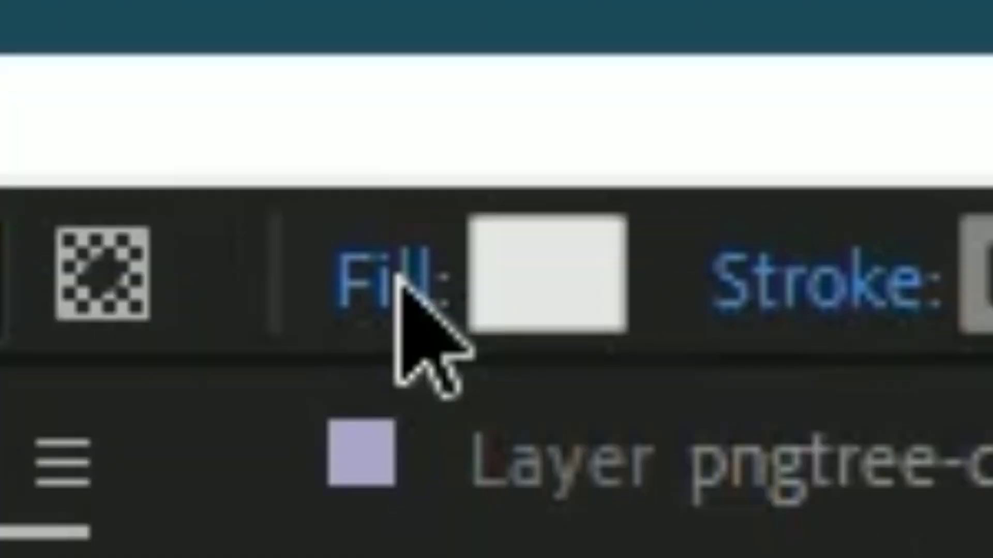
click(397, 276)
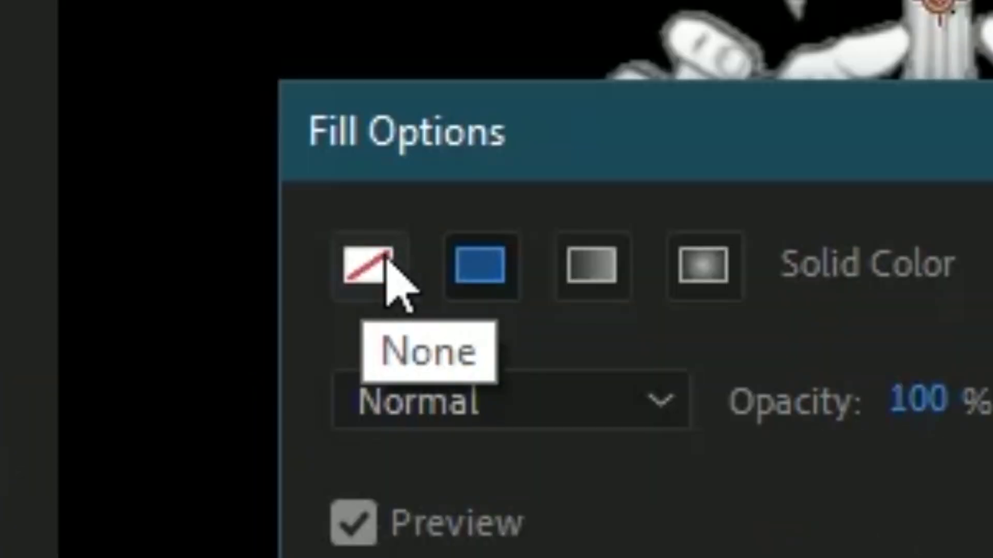
click(385, 256)
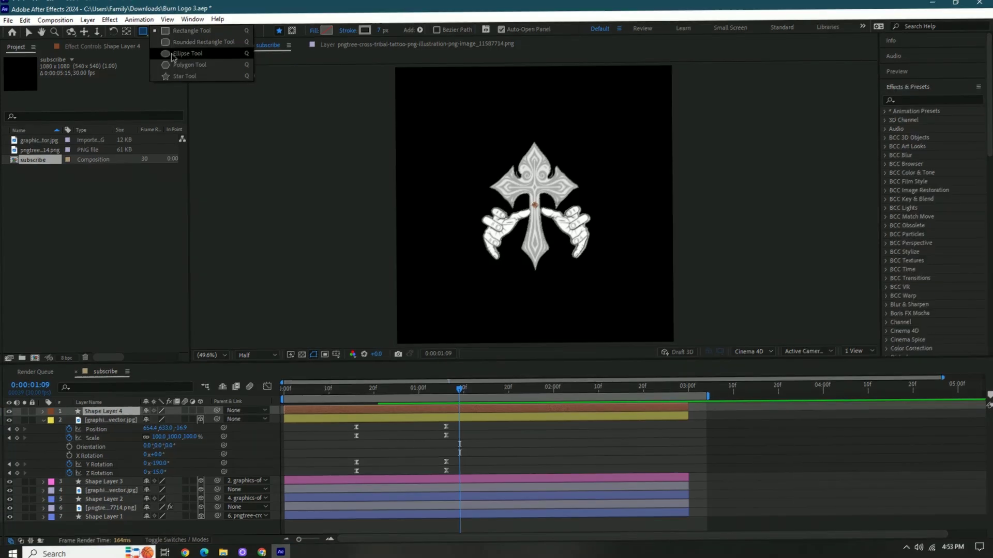
click(187, 51)
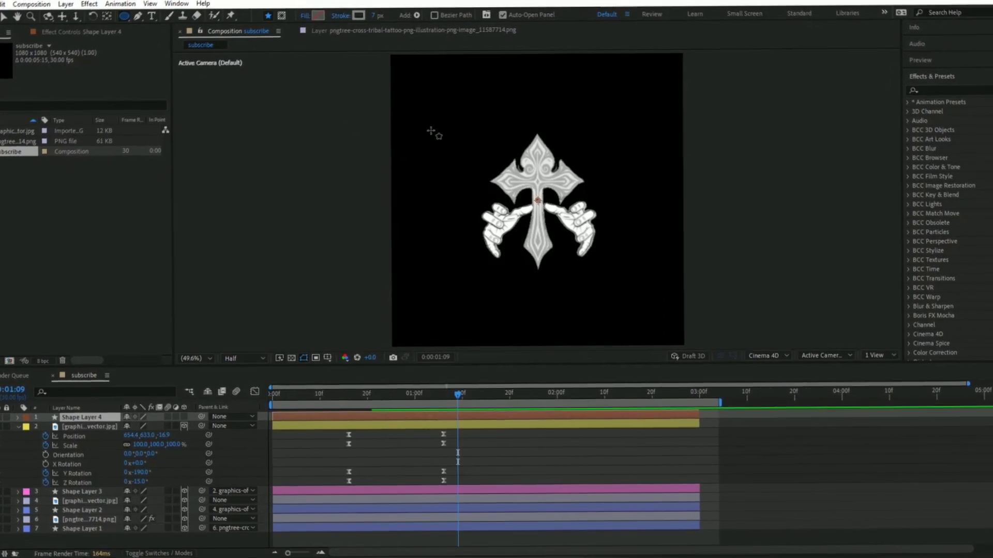
drag(435, 113, 672, 287)
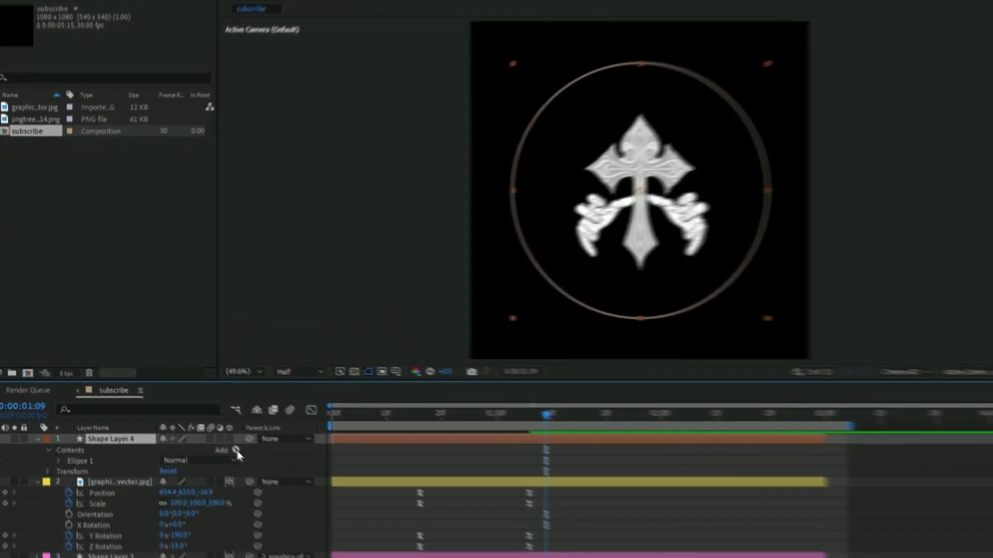
Add Trim Paths to the circle's shape layer and keyframe Start from 100% at about 0:00:01:07 to 0% at 0:00:02:03
click(201, 417)
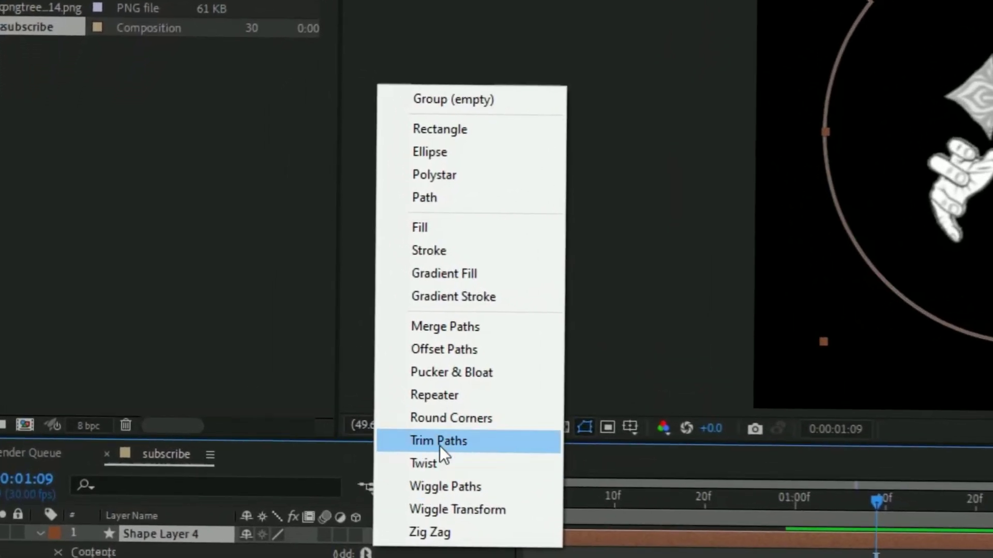
click(444, 443)
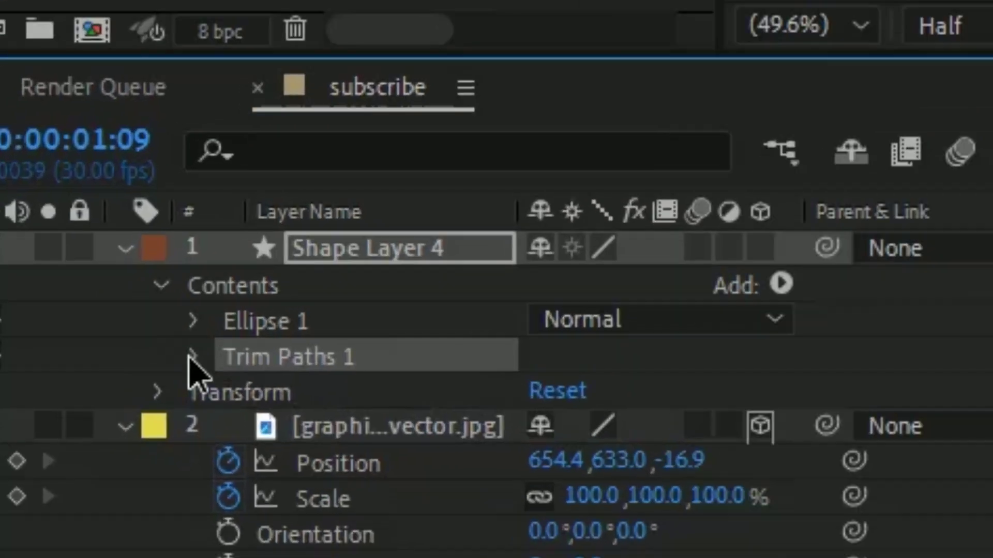
click(103, 347)
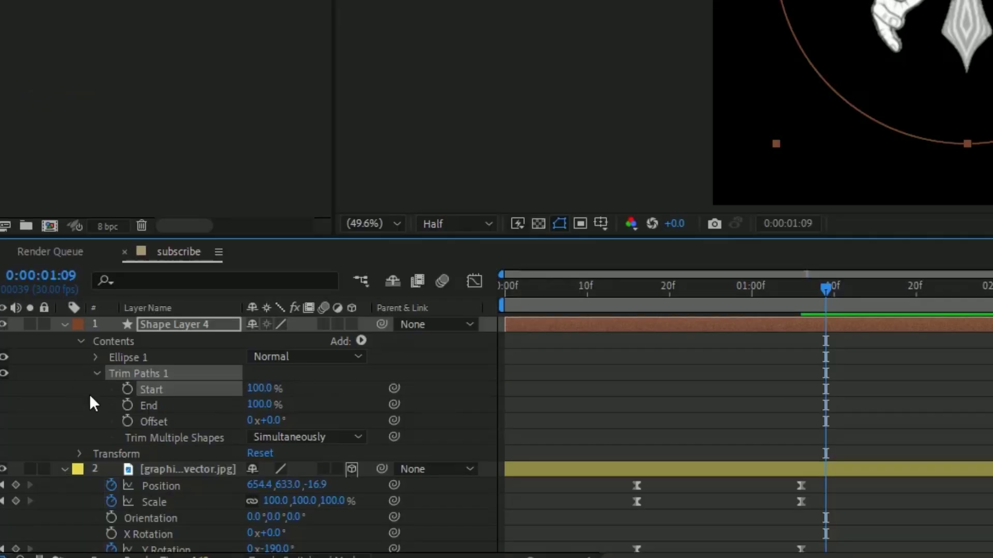
click(178, 299)
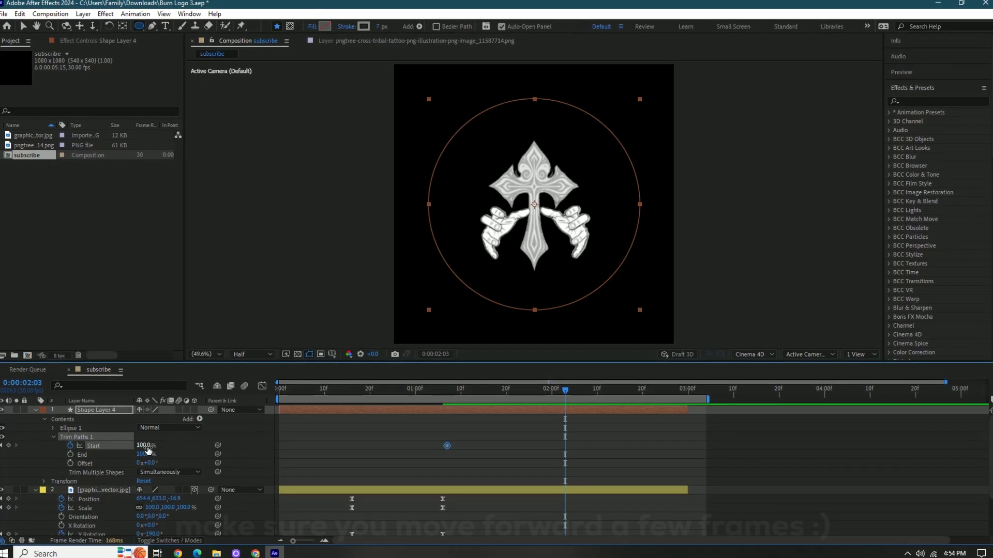
drag(141, 451, 89, 451)
key(space)
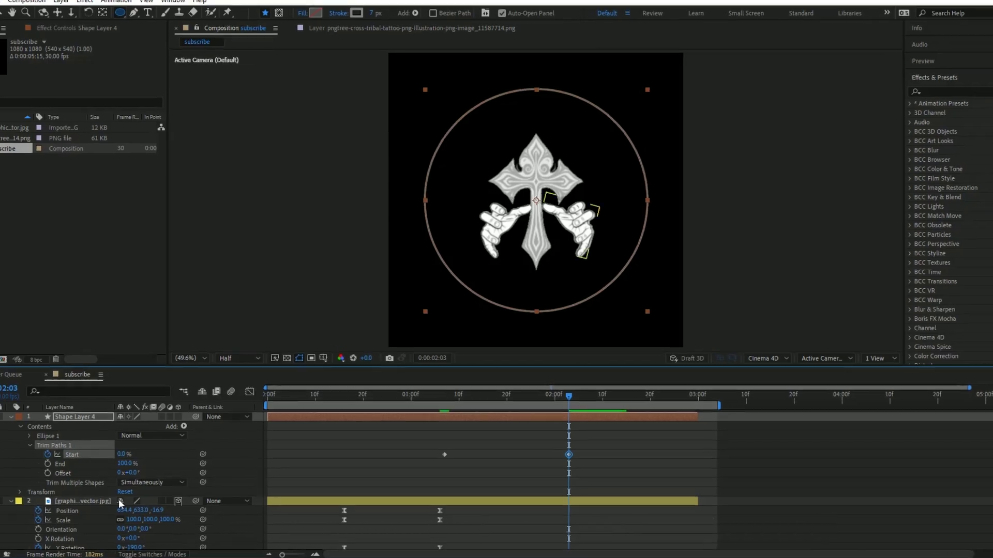
Keyframe the circle's Trim Paths End from 100% at 0:00:01:22 to 0% at about 0:00:02:17
drag(577, 395, 516, 415)
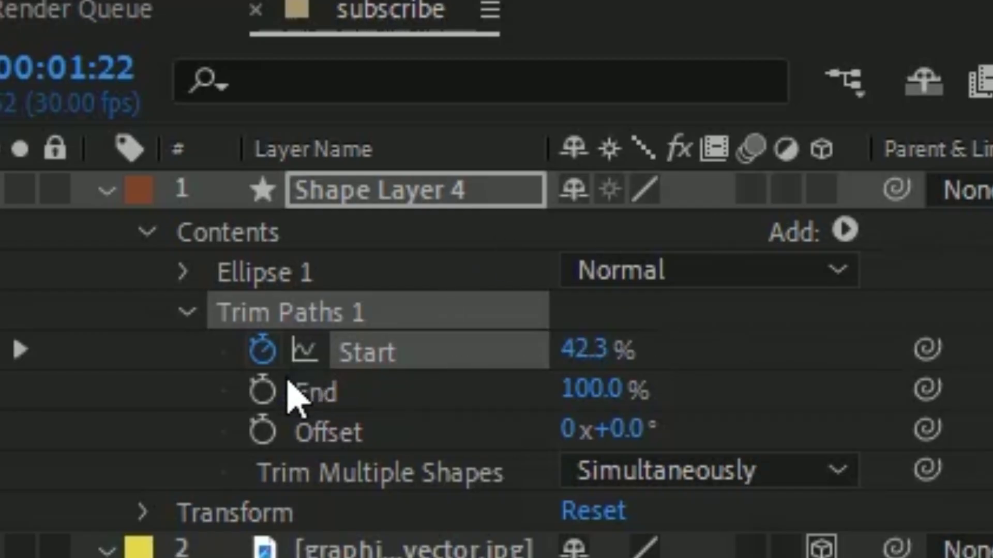
click(263, 391)
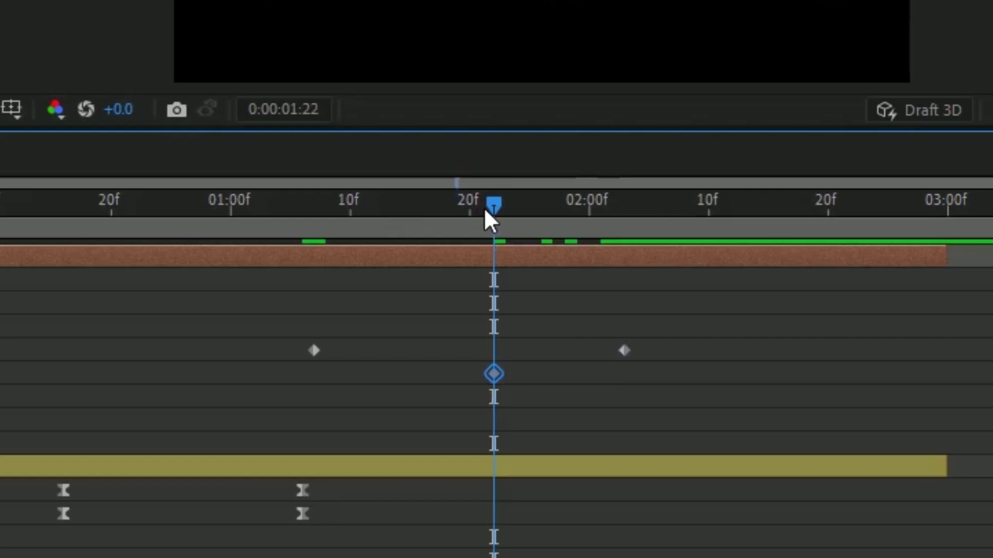
drag(490, 219, 764, 210)
drag(148, 452, 229, 455)
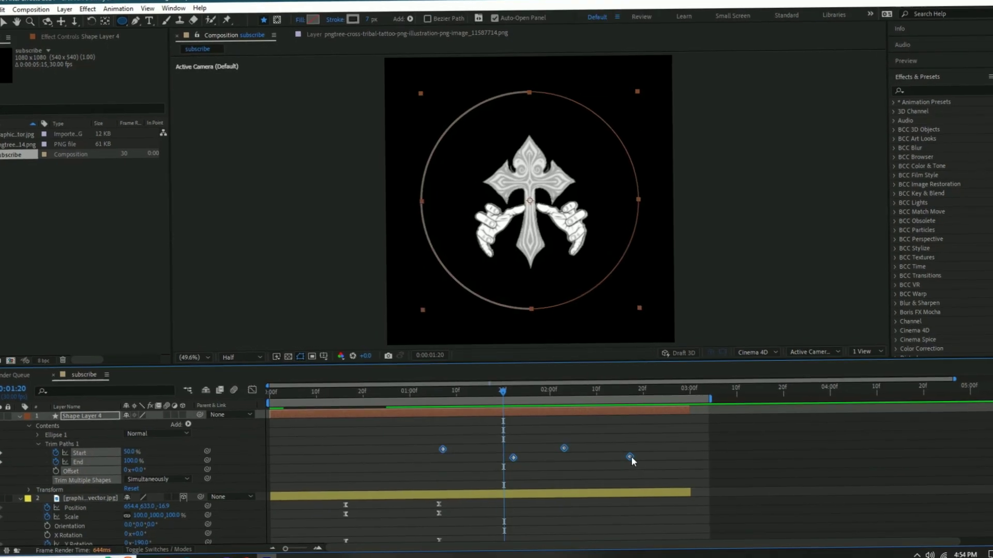
Apply Easy Ease to the circle's Trim Paths Start and End keyframes and open the layer's geometry options
right_click(631, 460)
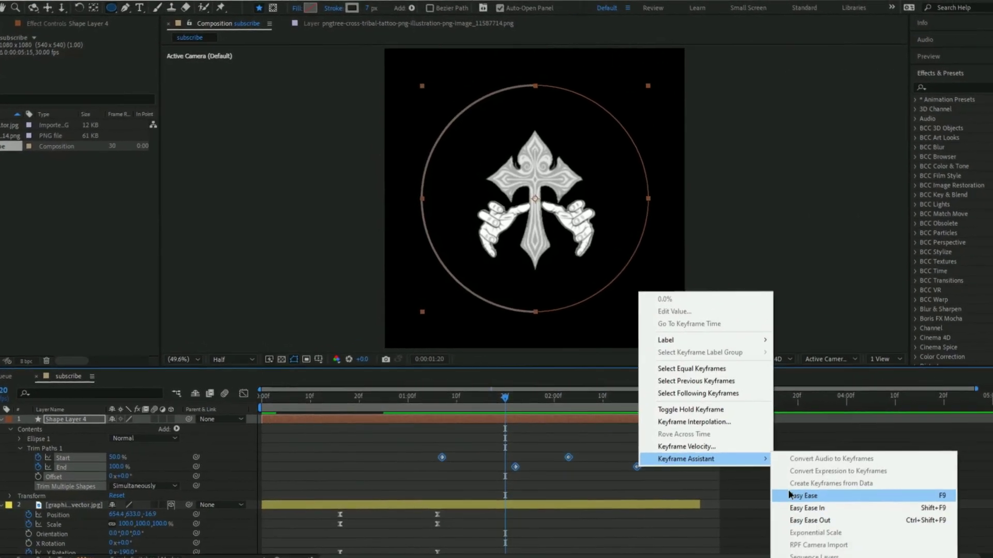
click(801, 489)
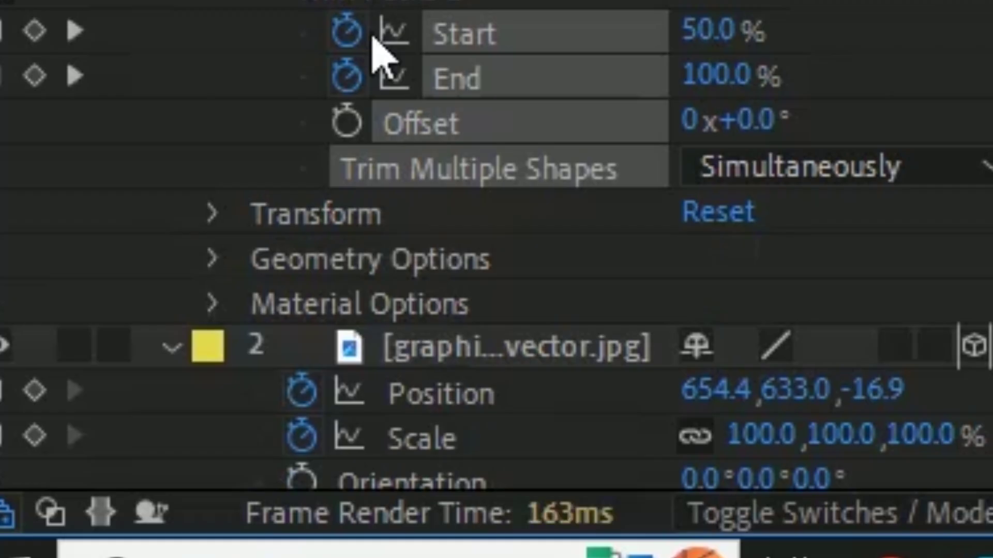
click(212, 258)
scroll(472, 366, down, 3)
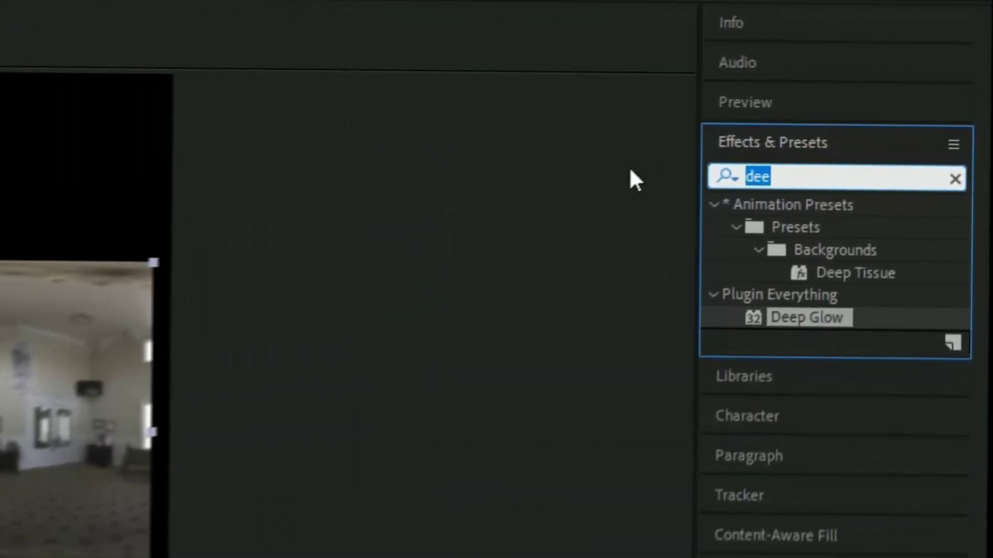
Find the Motion Tile effect and apply it to the Lobby.png layer
text(motion)
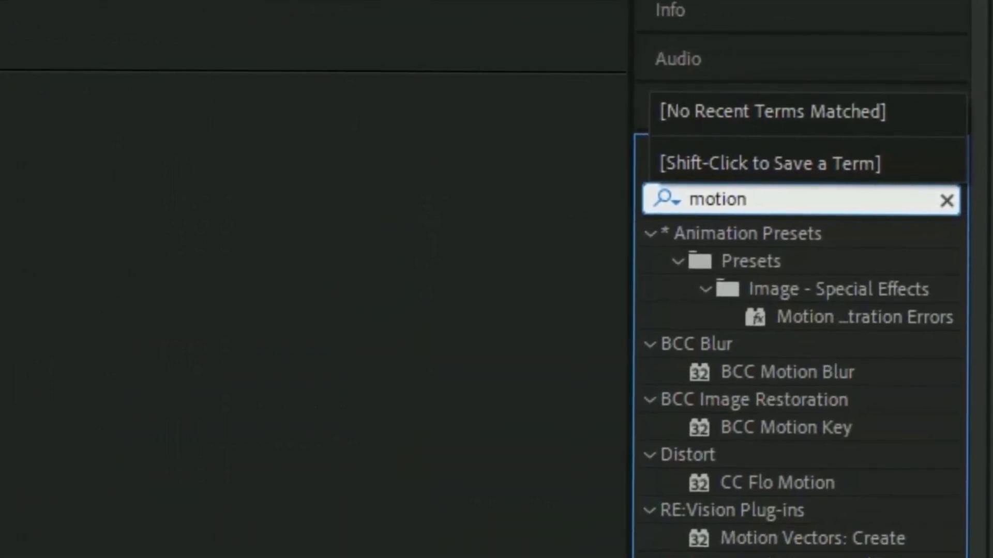
text( ti)
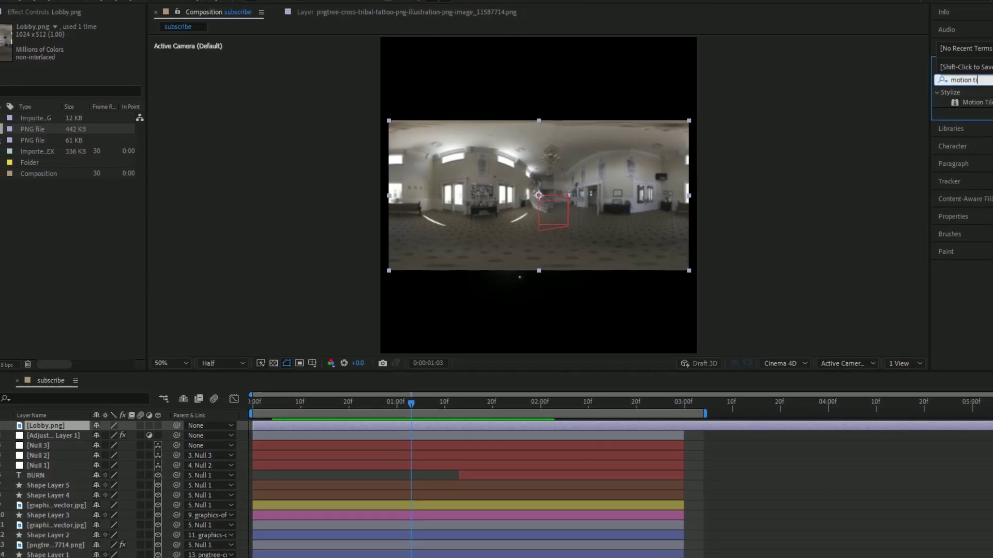
drag(976, 103, 480, 428)
drag(480, 428, 479, 426)
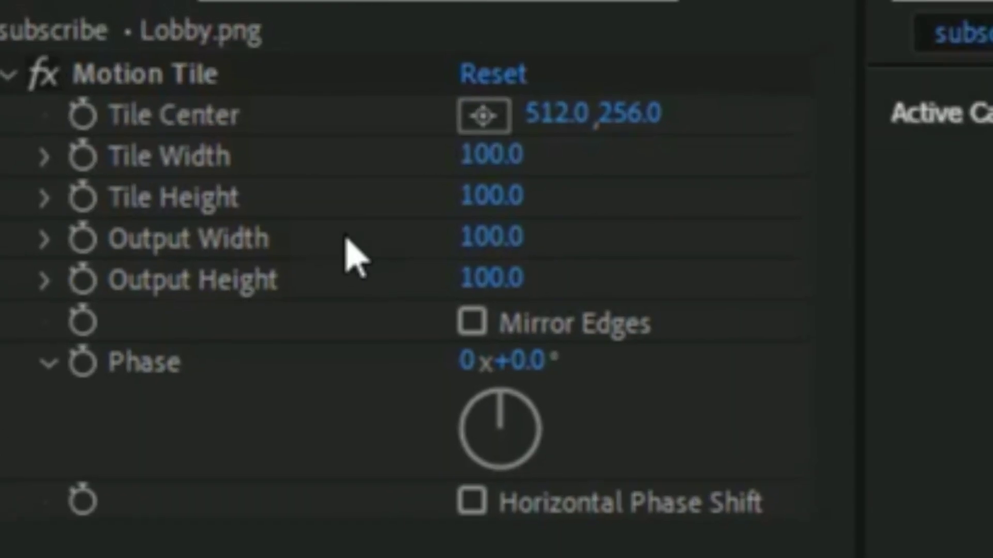
Set Motion Tile's Output Width and Output Height to 300 and enable Mirror Edges on the Lobby.png layer
click(492, 237)
text(300)
key(Return)
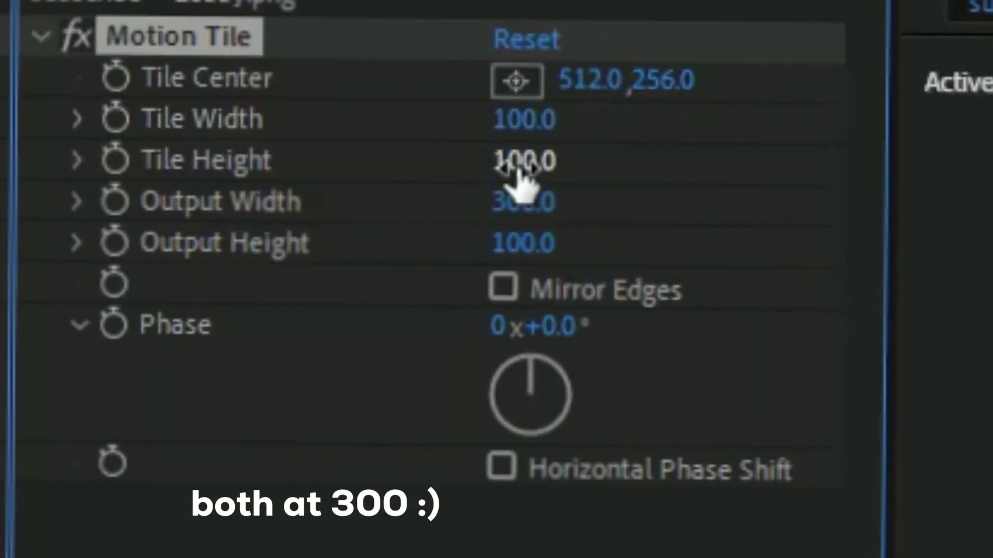
click(499, 243)
text(3)
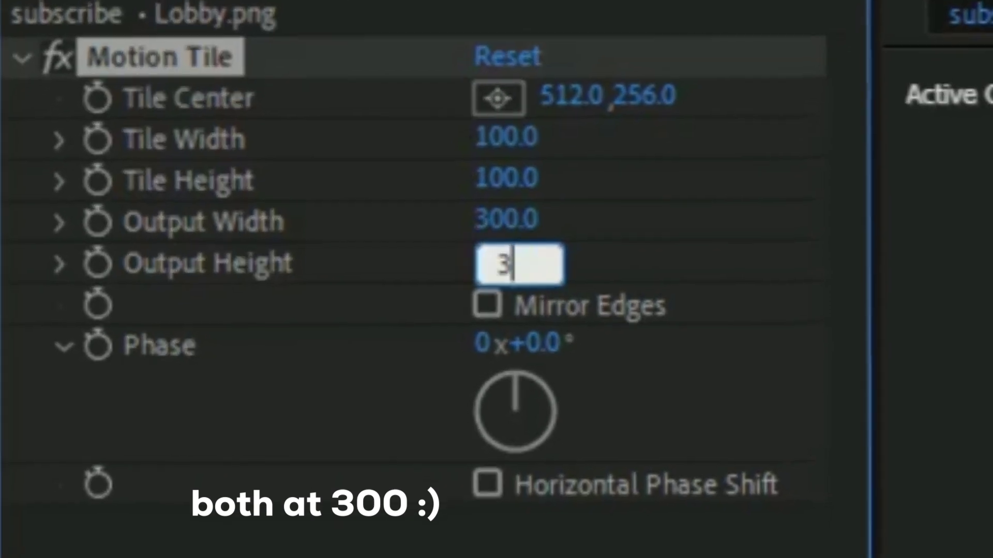
text(00)
key(Return)
click(486, 305)
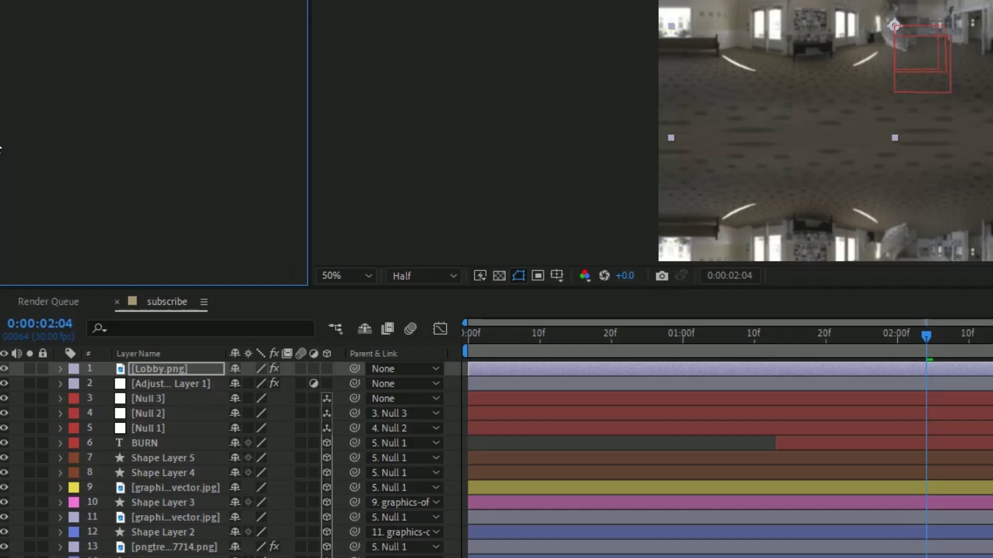
Scale the Lobby.png layer to 72% and apply a Hue/Saturation effect with Master Saturation at -100
key(s)
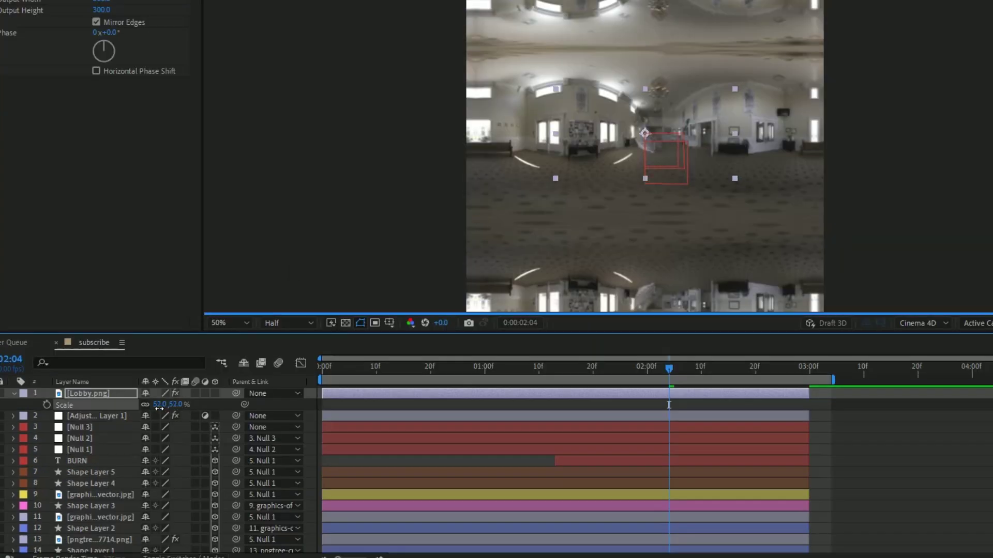
drag(159, 409, 155, 410)
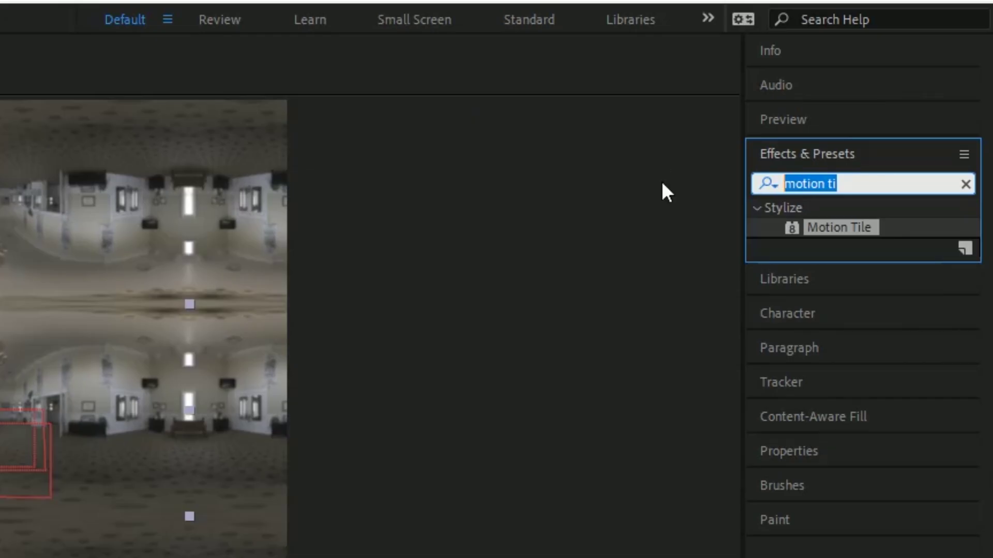
text(s)
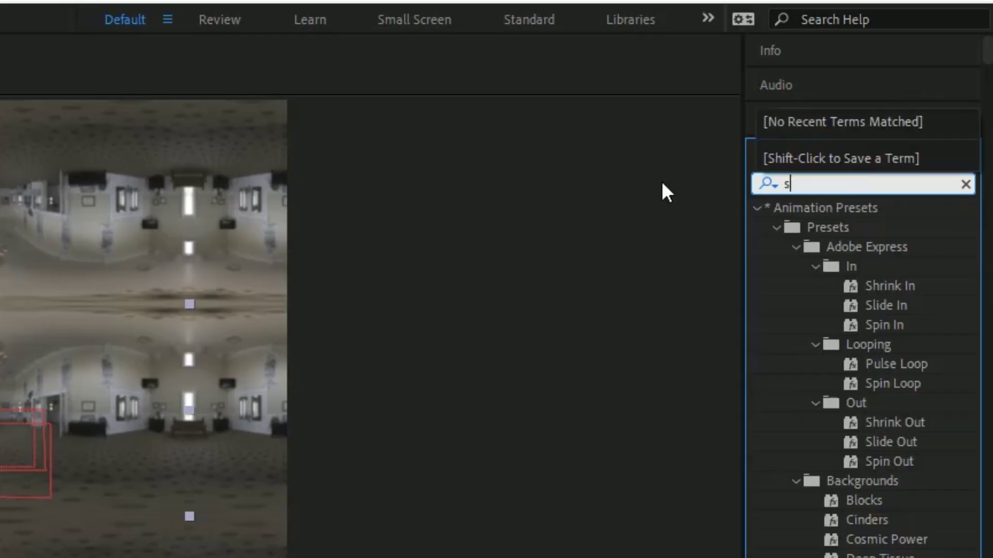
text(atur)
drag(931, 175, 555, 414)
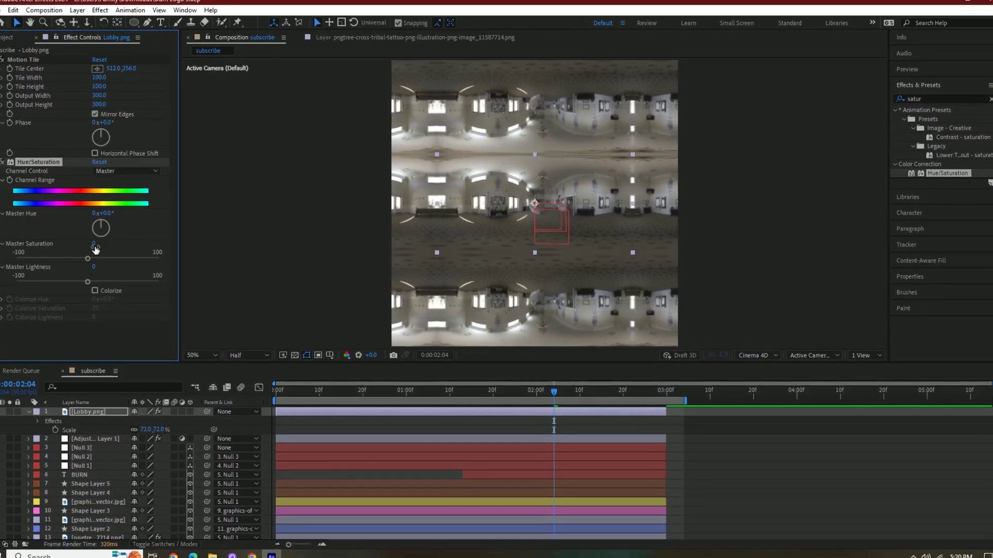
drag(94, 245, 34, 249)
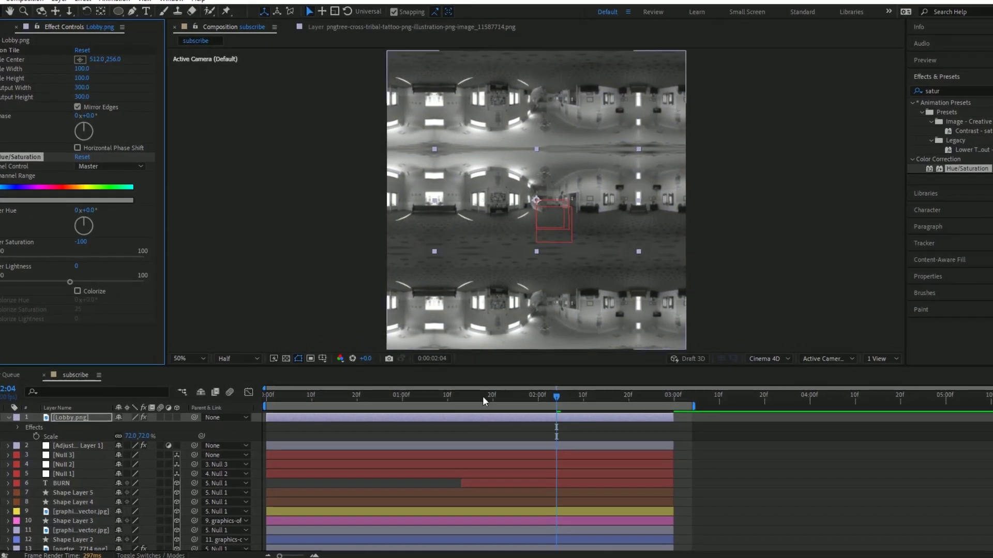
Pre-compose the Lobby.png layer and paste the mirrored Motion Tile effect onto the precomp
right_click(602, 417)
click(663, 339)
click(519, 341)
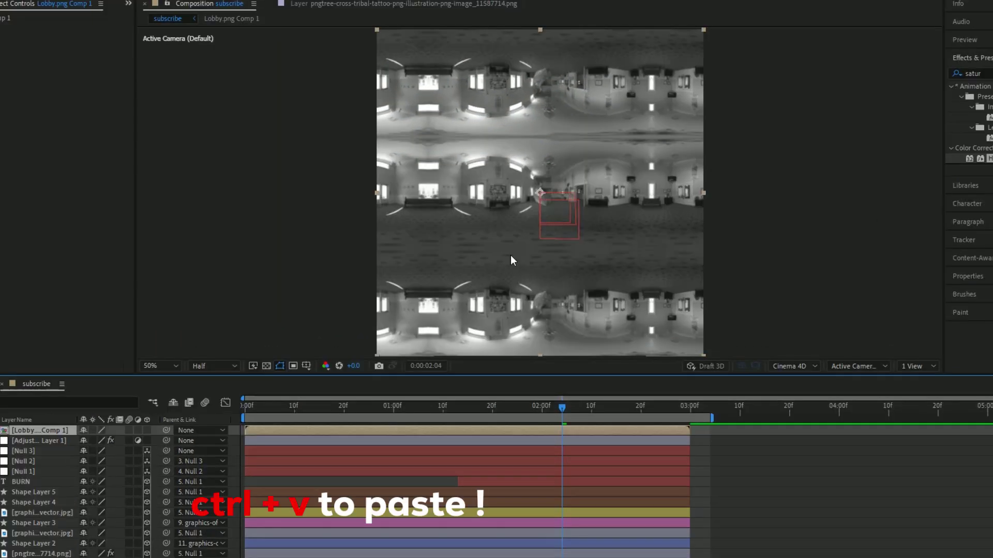
key(ctrl+v)
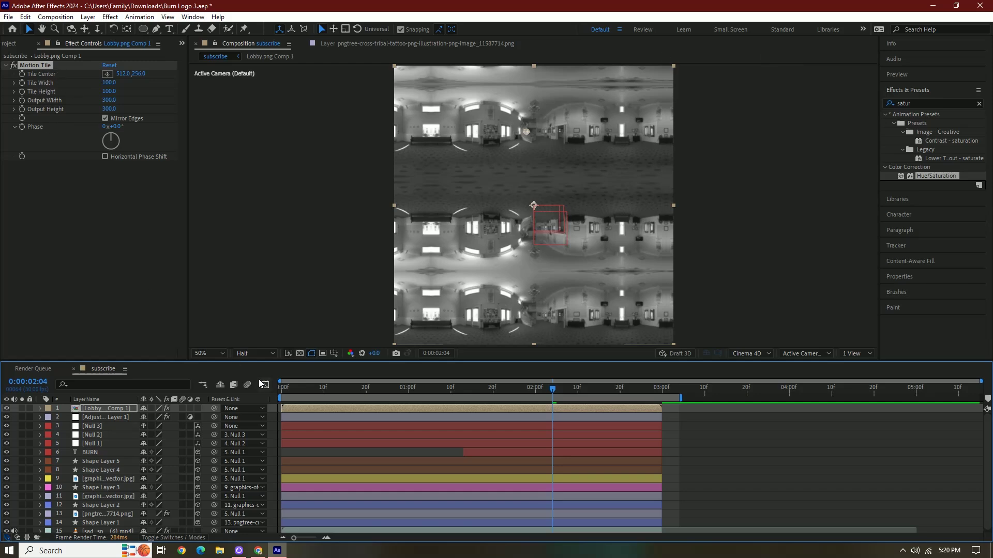
Scale down the Lobby precomp until its tiles repeat across the frame and convert it to an environment layer
key(s)
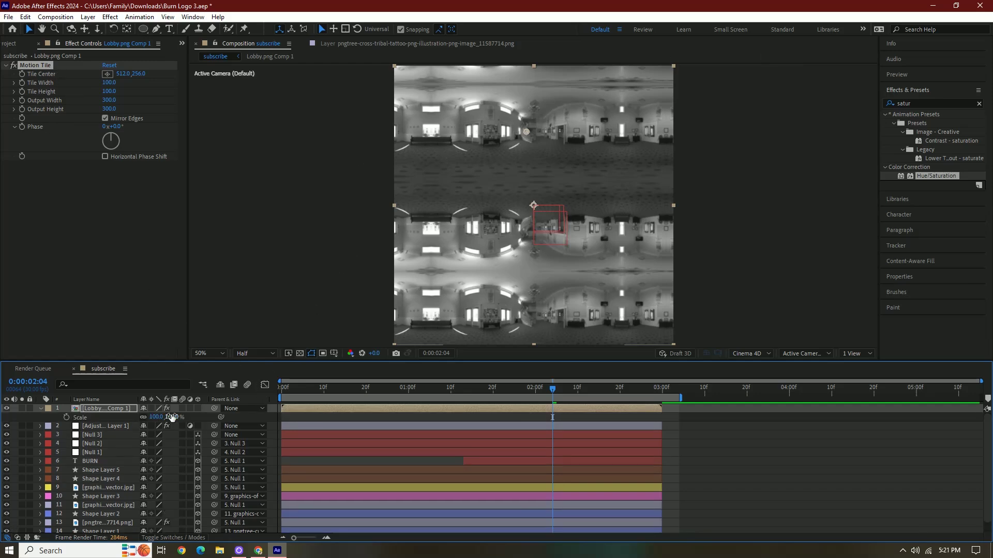
drag(171, 417, 142, 417)
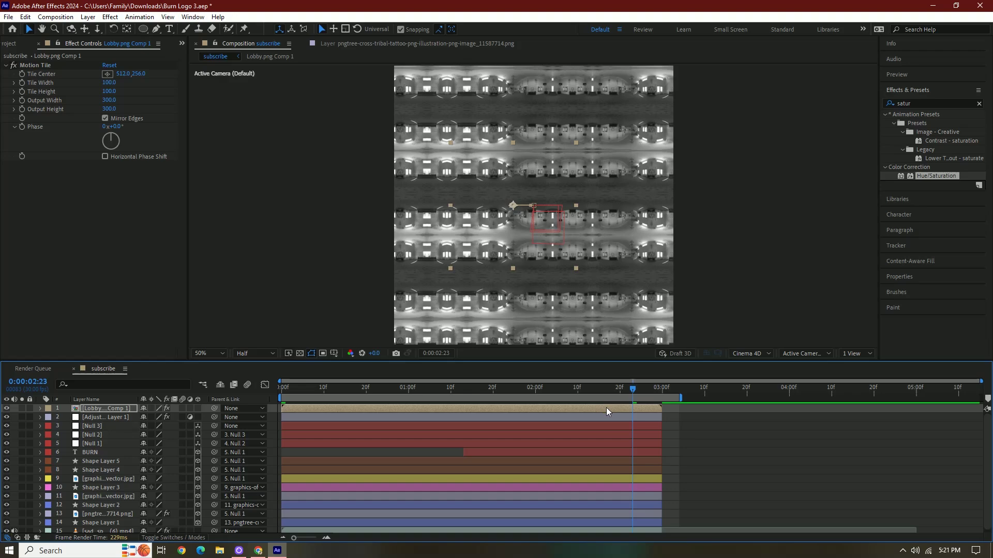
right_click(606, 407)
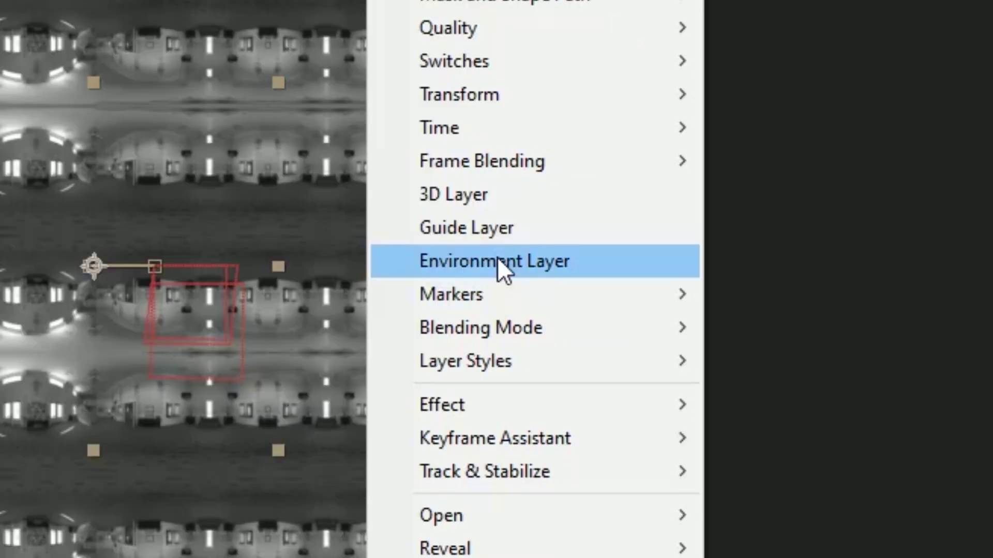
click(652, 204)
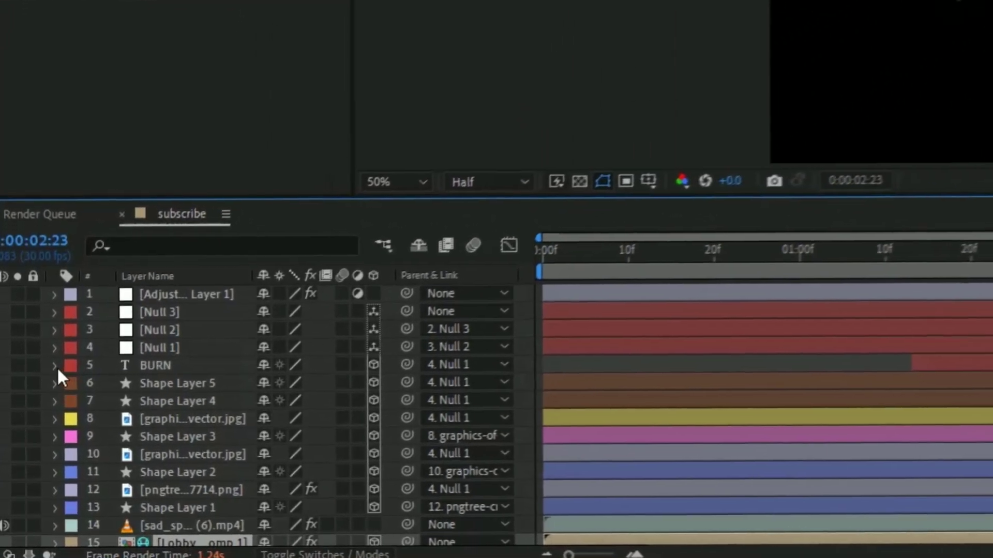
Set Reflection Intensity to 75% in the BURN text layer's Material Options
click(46, 395)
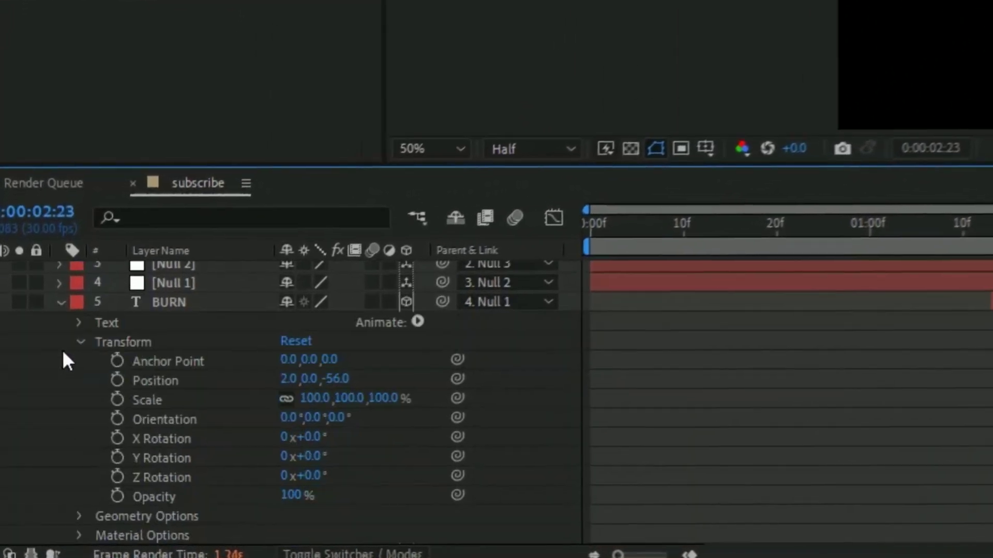
click(87, 536)
scroll(171, 481, down, 5)
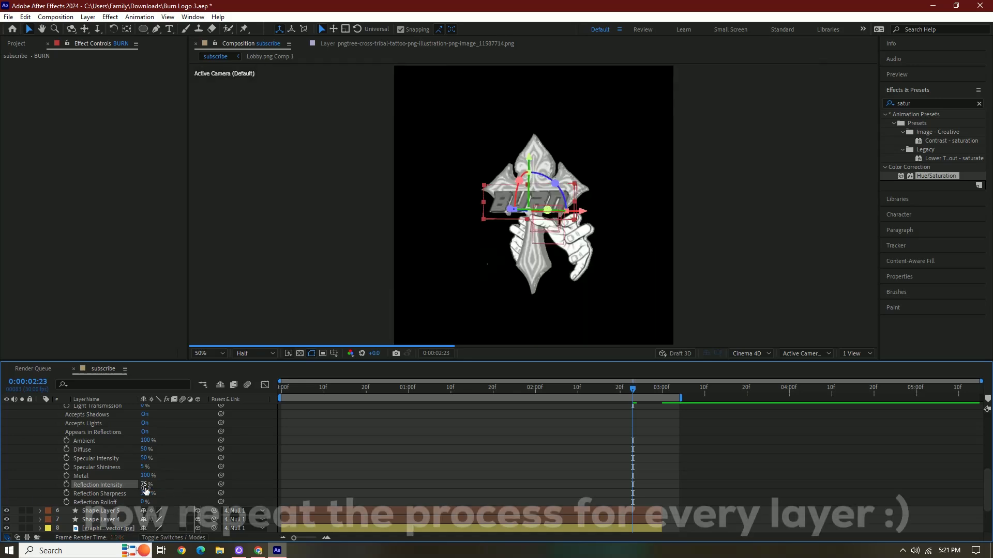
Repeat the reflective Material Options settings on the remaining 3D logo layers, including the hands and their shape layers
click(41, 475)
scroll(51, 488, down, 5)
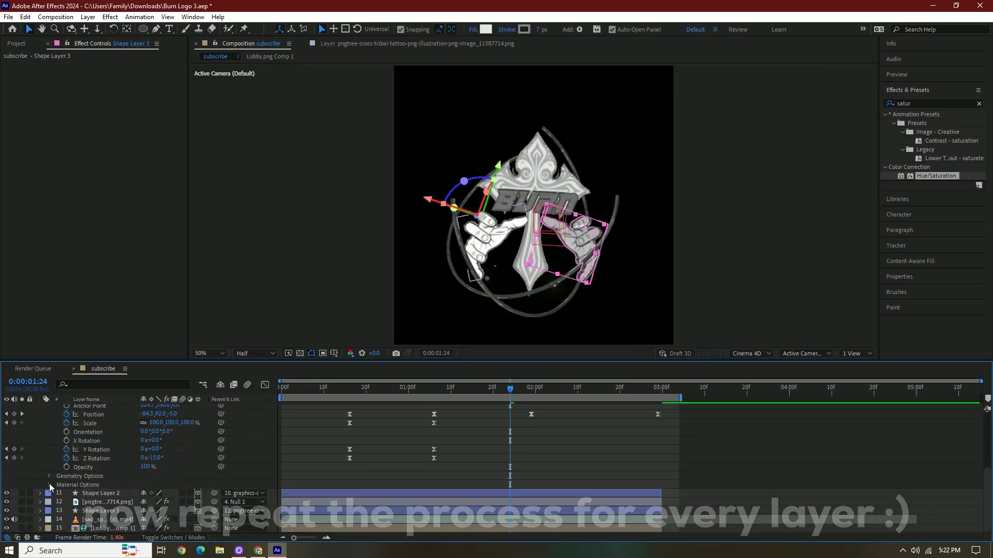
click(145, 485)
scroll(86, 507, down, 10)
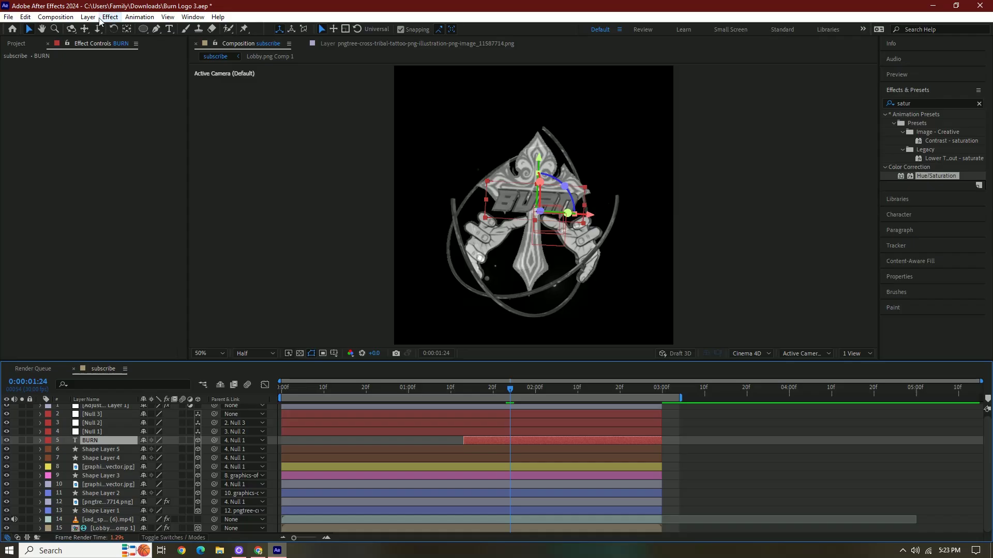
Add a spot light to the subscribe composition to illuminate the 3D logo
click(390, 210)
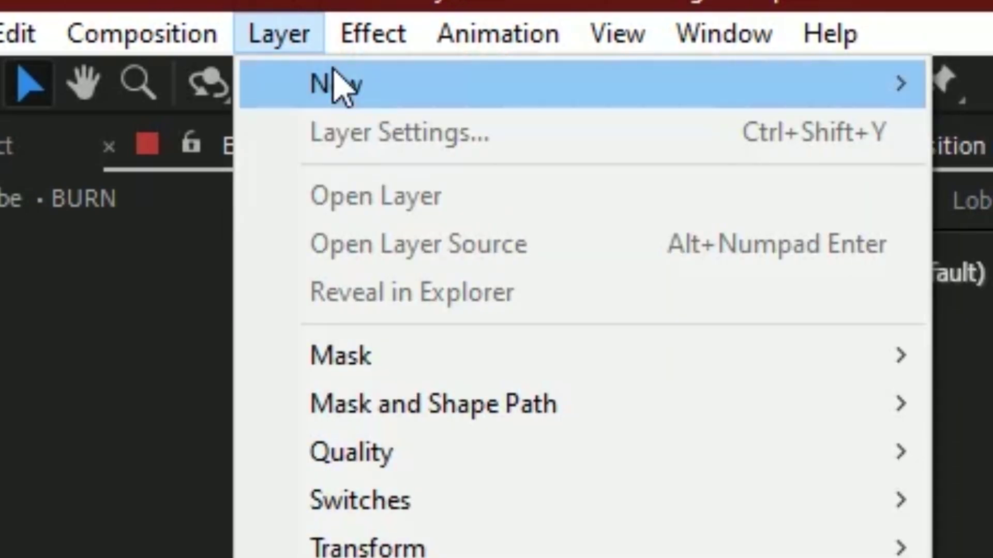
mouse_move(343, 84)
click(370, 193)
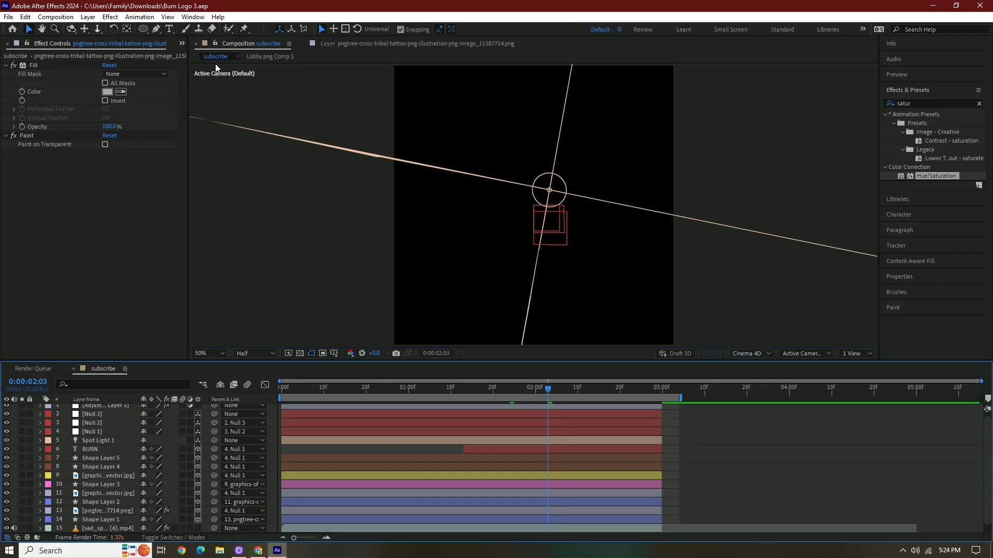
Add a new adjustment layer directly below Adjustment Layer 1 and apply CC Force Motion Blur to it
click(92, 18)
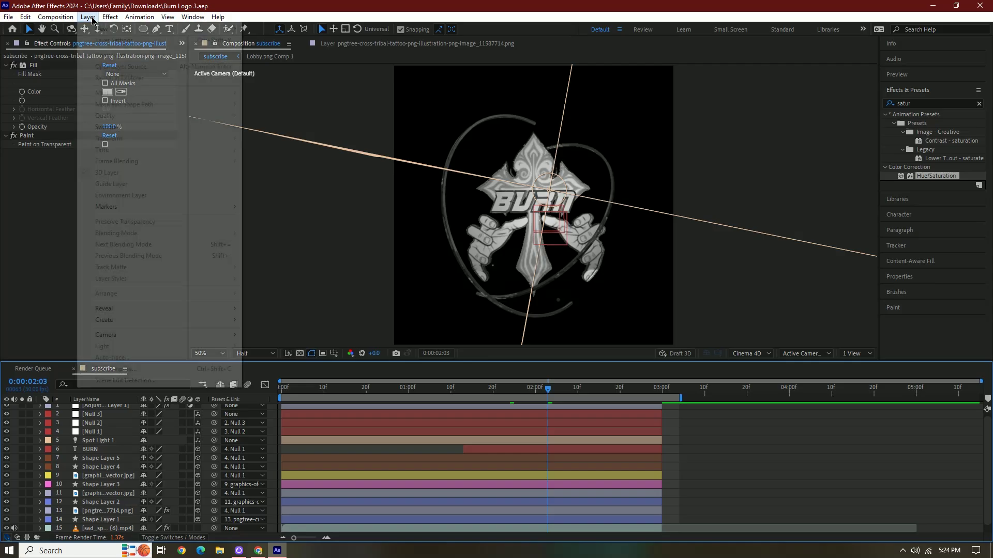
mouse_move(99, 27)
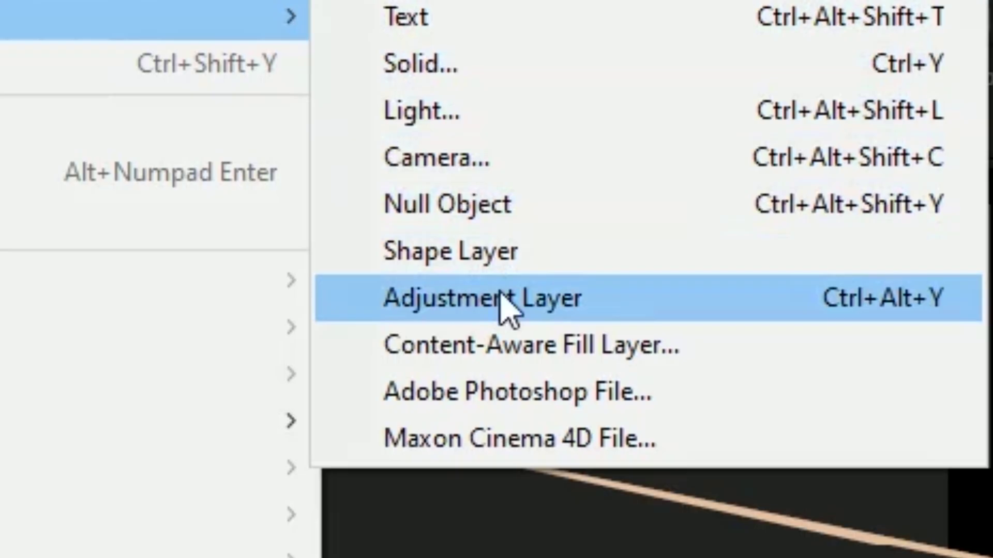
click(572, 174)
drag(116, 424, 117, 422)
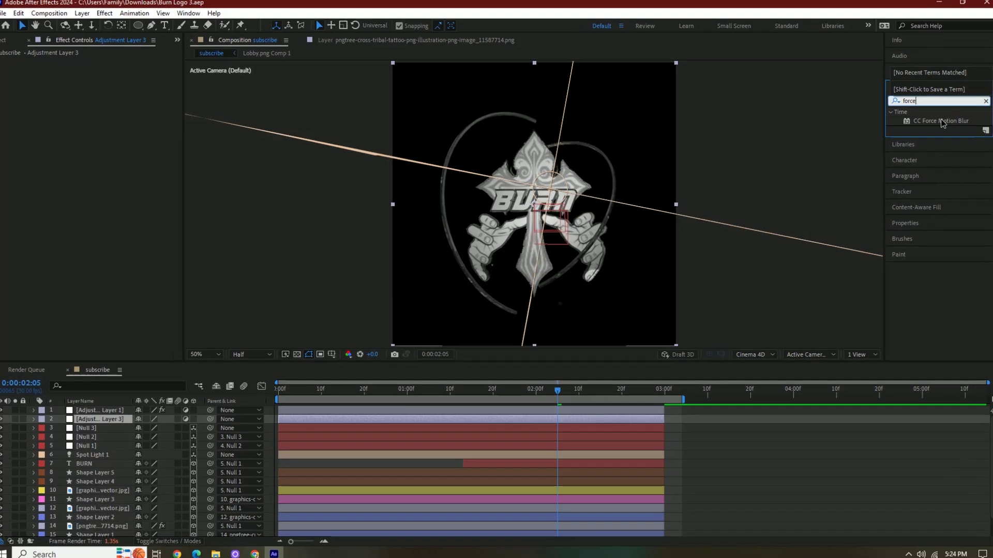
drag(943, 122, 606, 430)
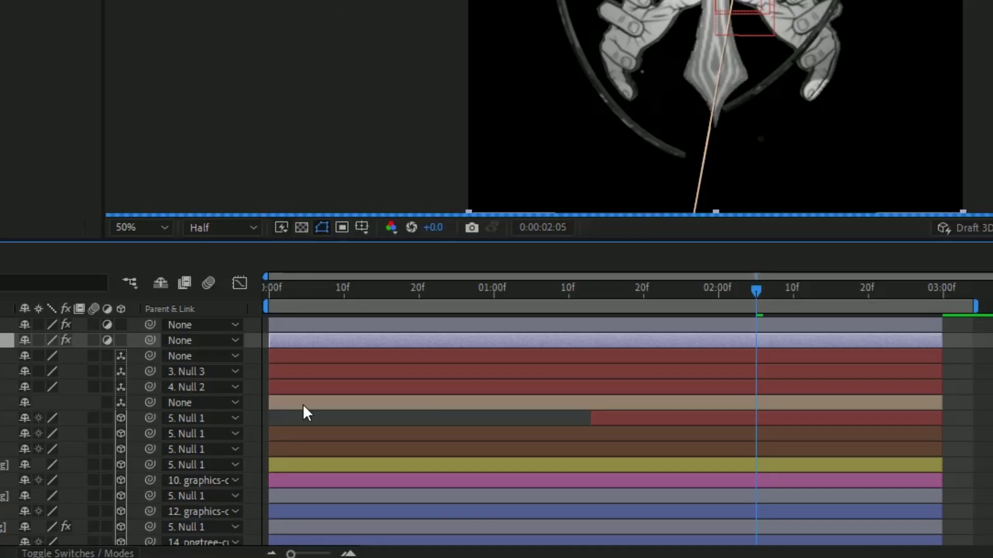
Pre-compose all layers between Adjustment Layer 1 and the mp4 video layer as Pre-comp 1, and duplicate the precomp
scroll(516, 465, down, 2)
click(528, 509)
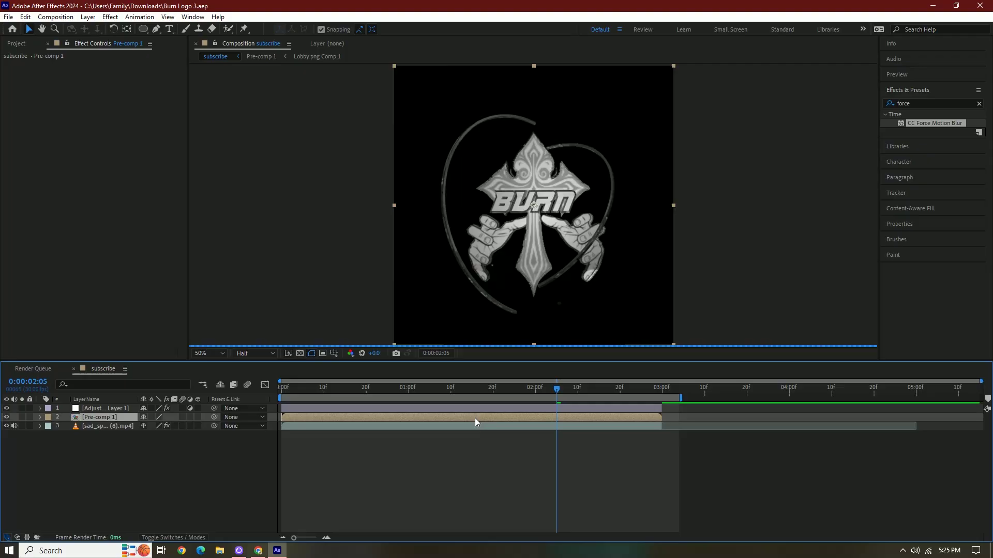
key(ctrl+d)
Find another effect and apply it to the lower copy of Pre-comp 1
click(480, 426)
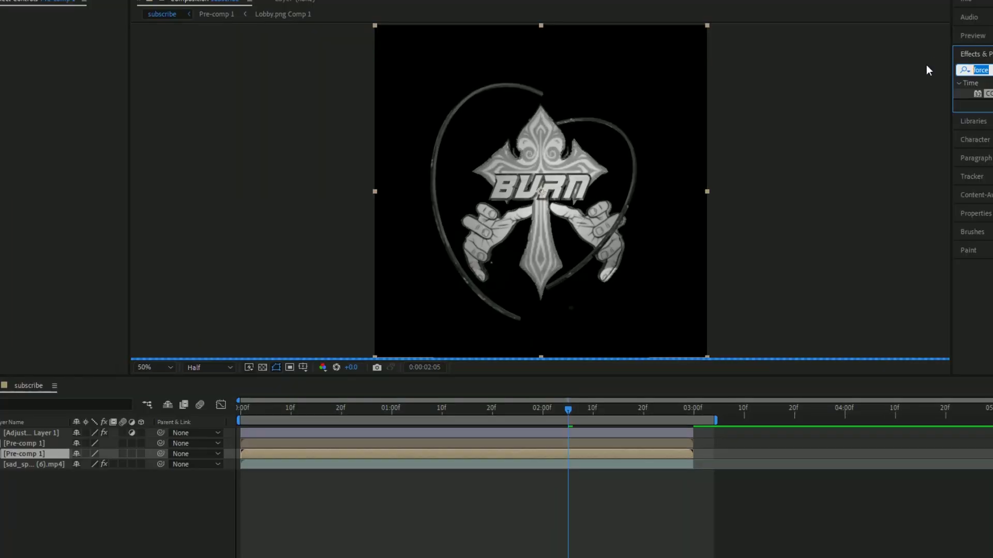
drag(985, 93, 584, 461)
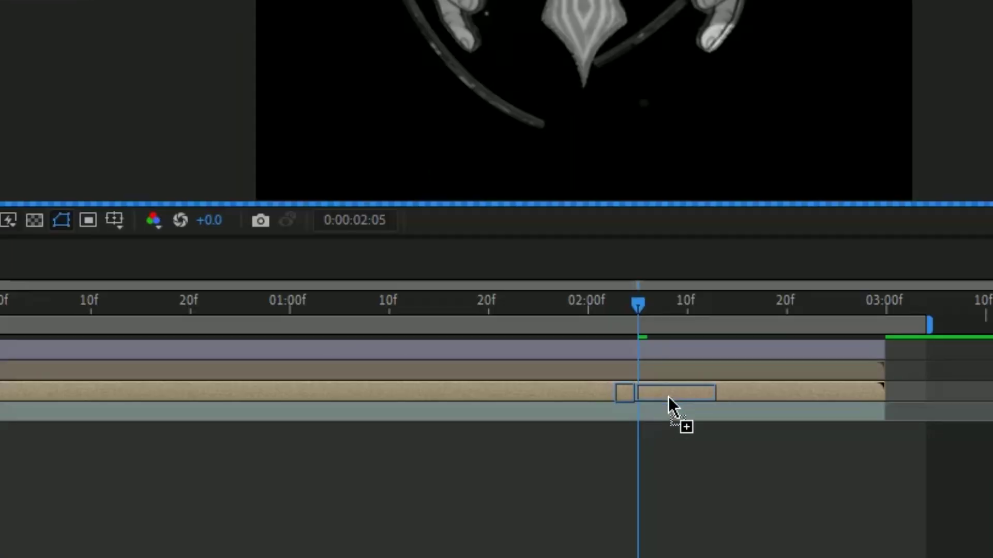